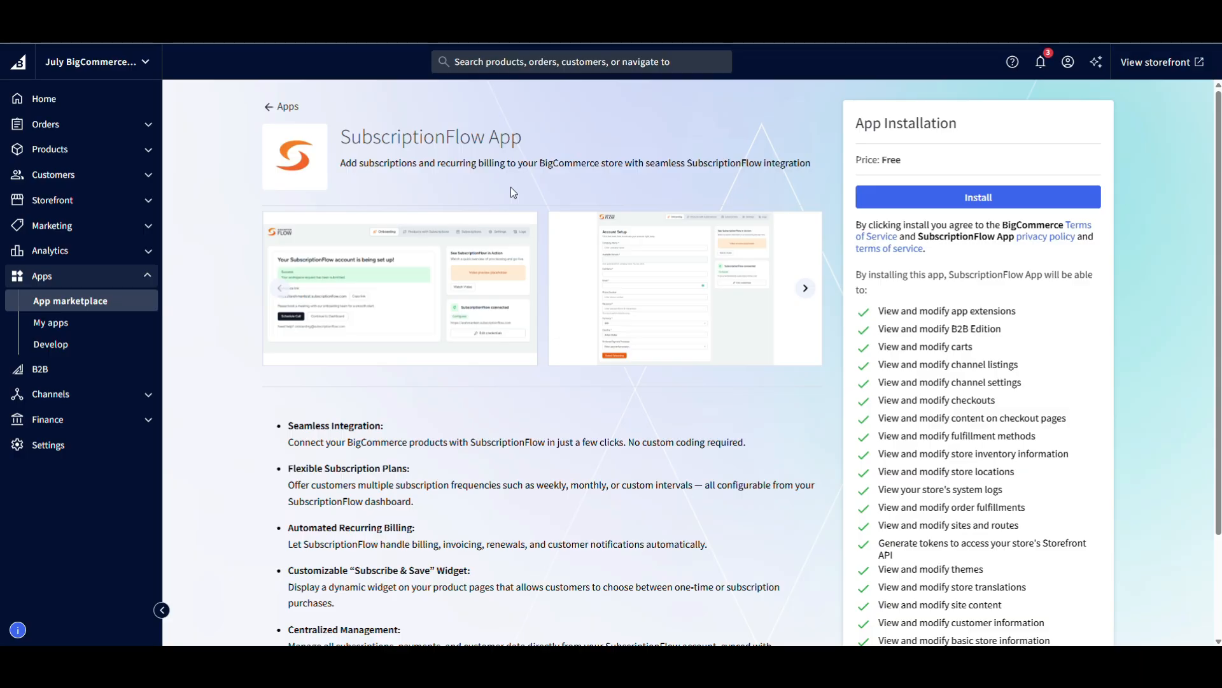
# Install the SubscriptionFlow App, accept the PCI-DSS acknowledgement, and open the installed app.
pyautogui.click(919, 203)
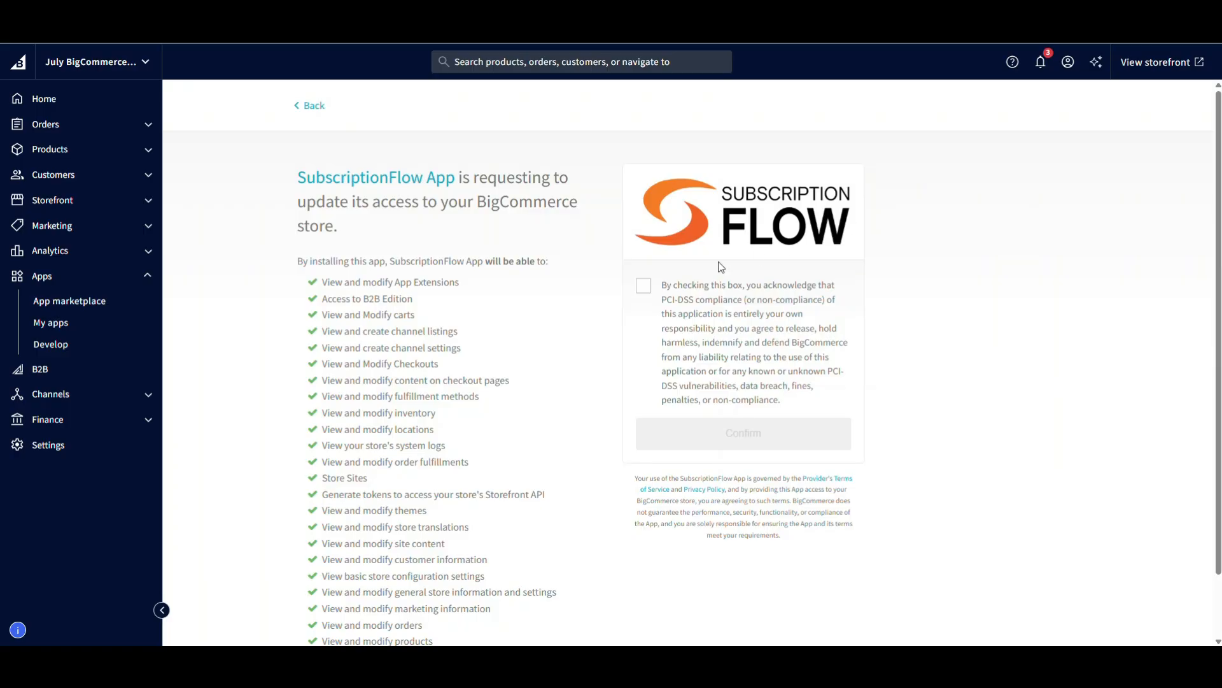
pyautogui.click(643, 286)
pyautogui.click(736, 434)
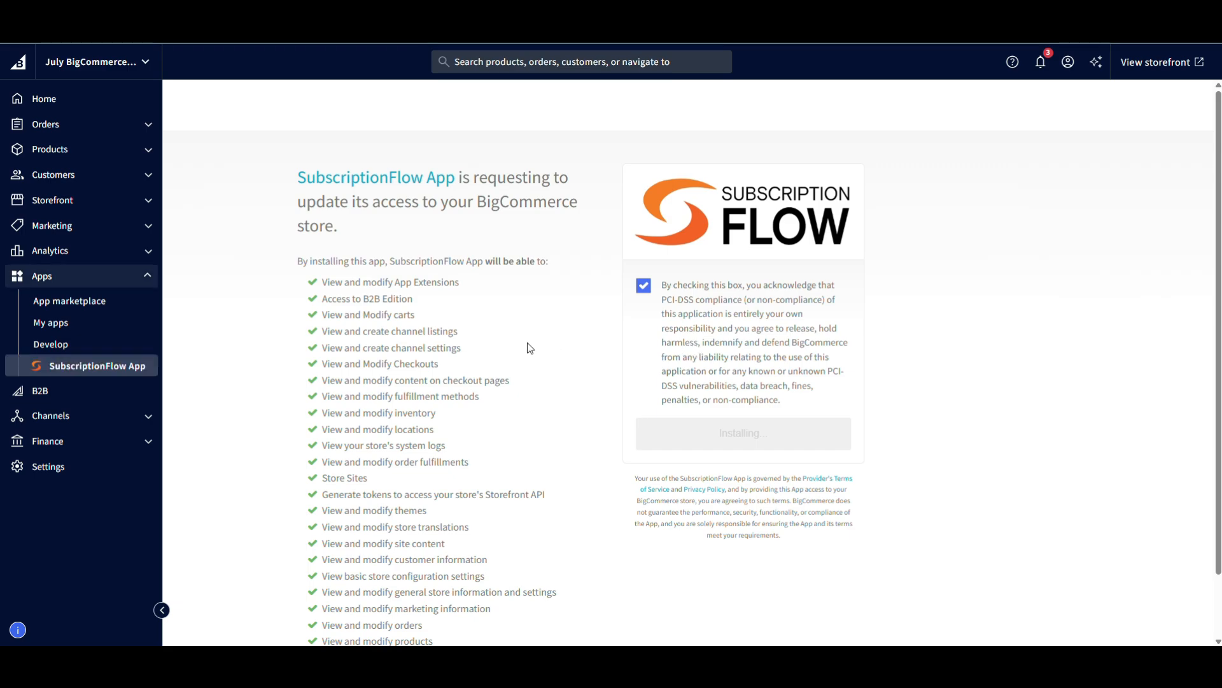
pyautogui.click(103, 369)
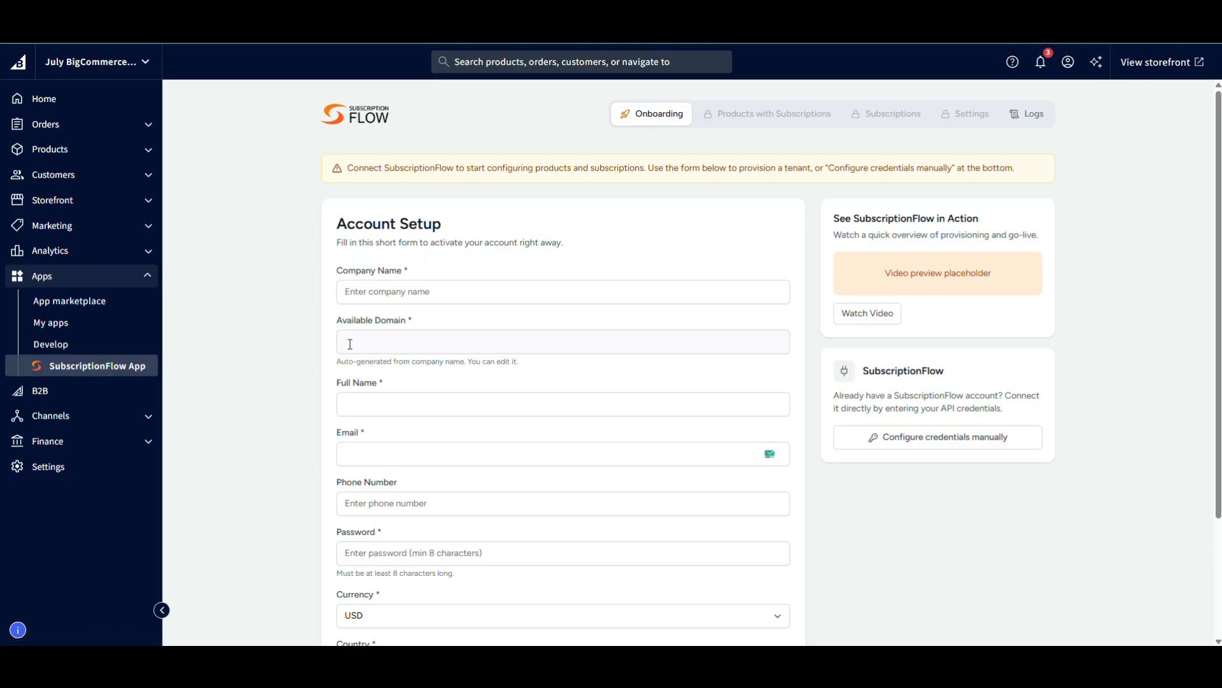
# Enter artest as the company name and fill in the full name in the account setup form.
pyautogui.click(366, 298)
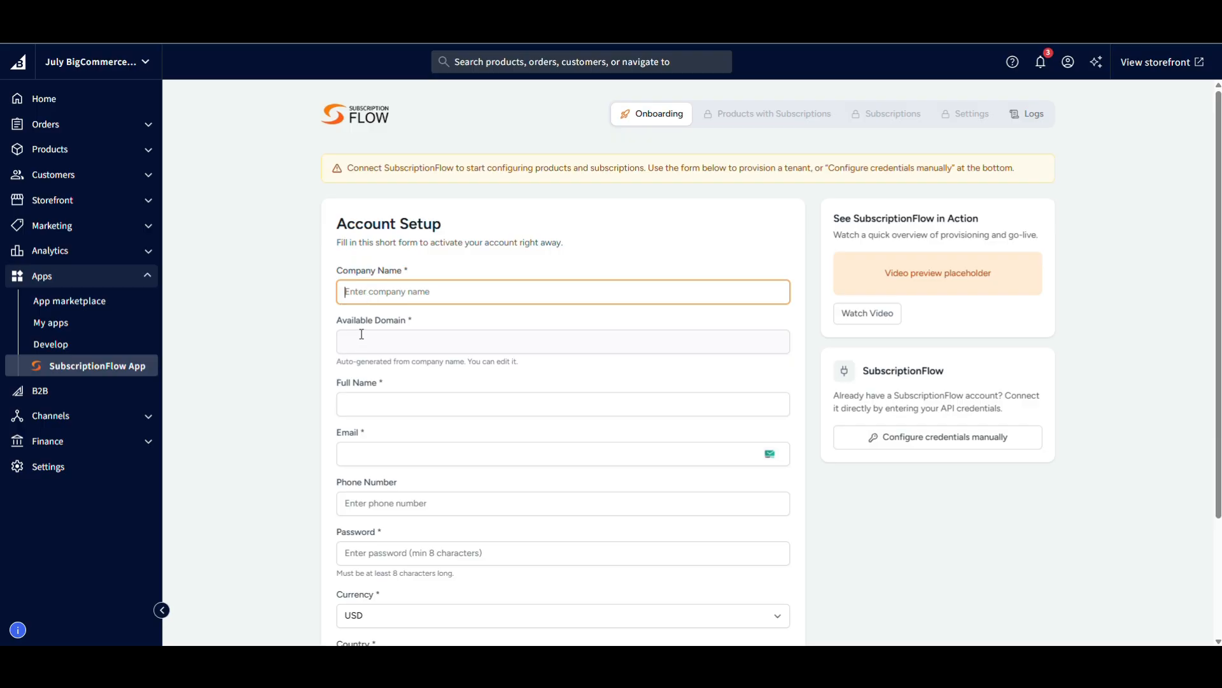
pyautogui.write('artest')
pyautogui.click(382, 414)
pyautogui.write('r')
pyautogui.press('BackSpace')
pyautogui.write('test')
pyautogui.press('Tab')
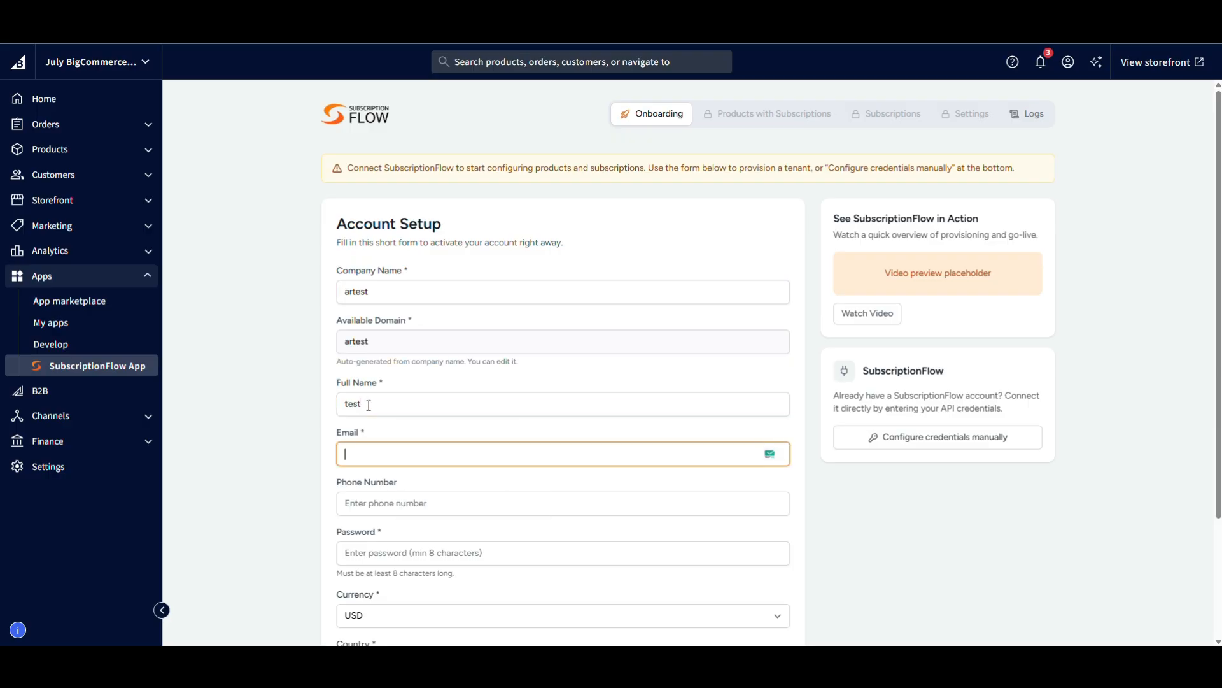
# Fill in the account's e-mail address and phone number.
pyautogui.write('re')
pyautogui.hotkey('ctrl', 'a')
pyautogui.write('example@gmail.com')
pyautogui.press('Tab')
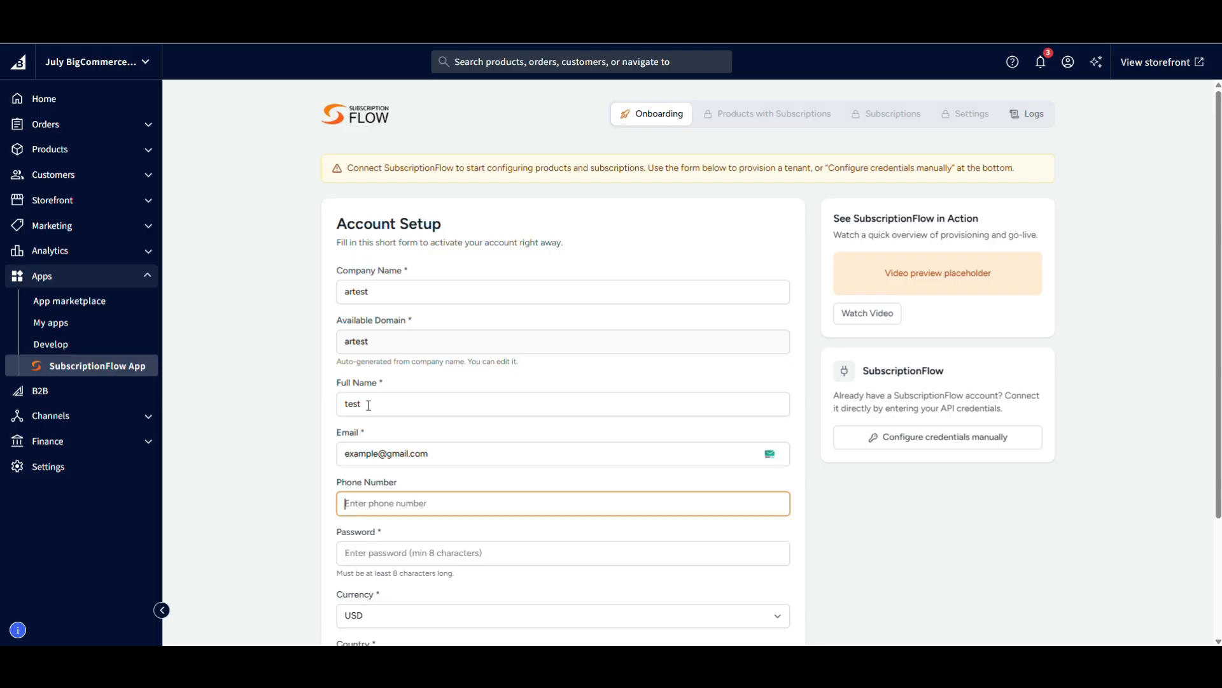
pyautogui.write('09999999')
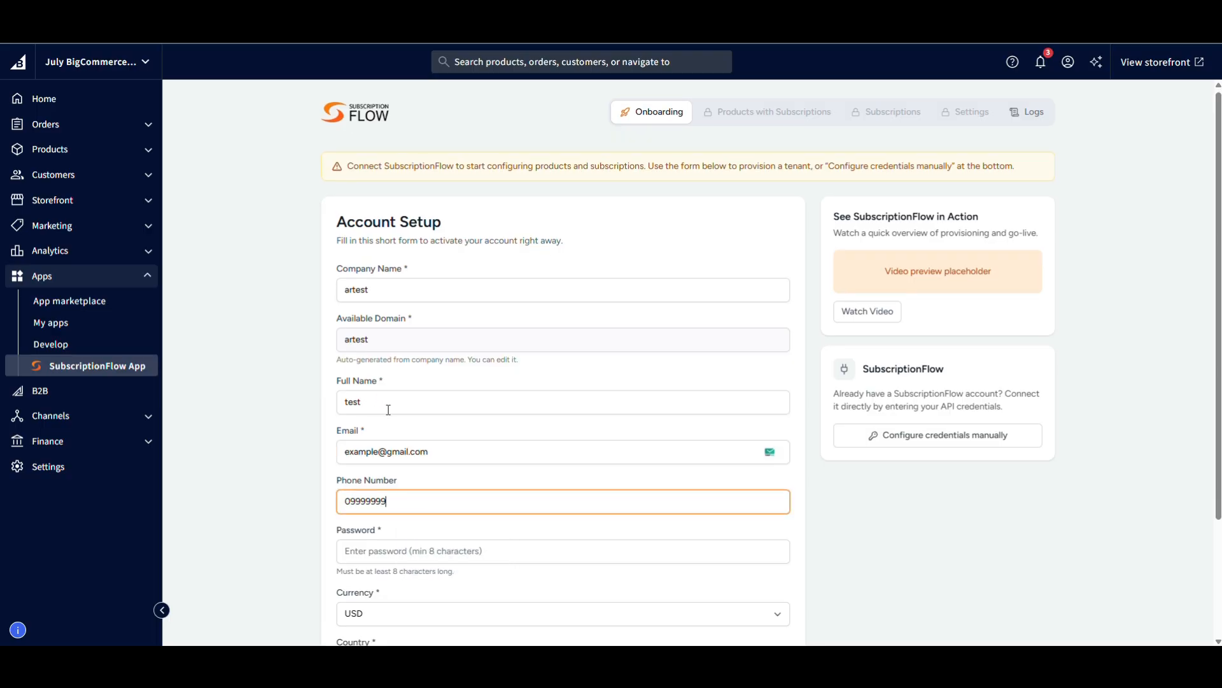
# Enter the account password in the account setup form.
pyautogui.scroll(-2, 388, 411)
pyautogui.click(385, 444)
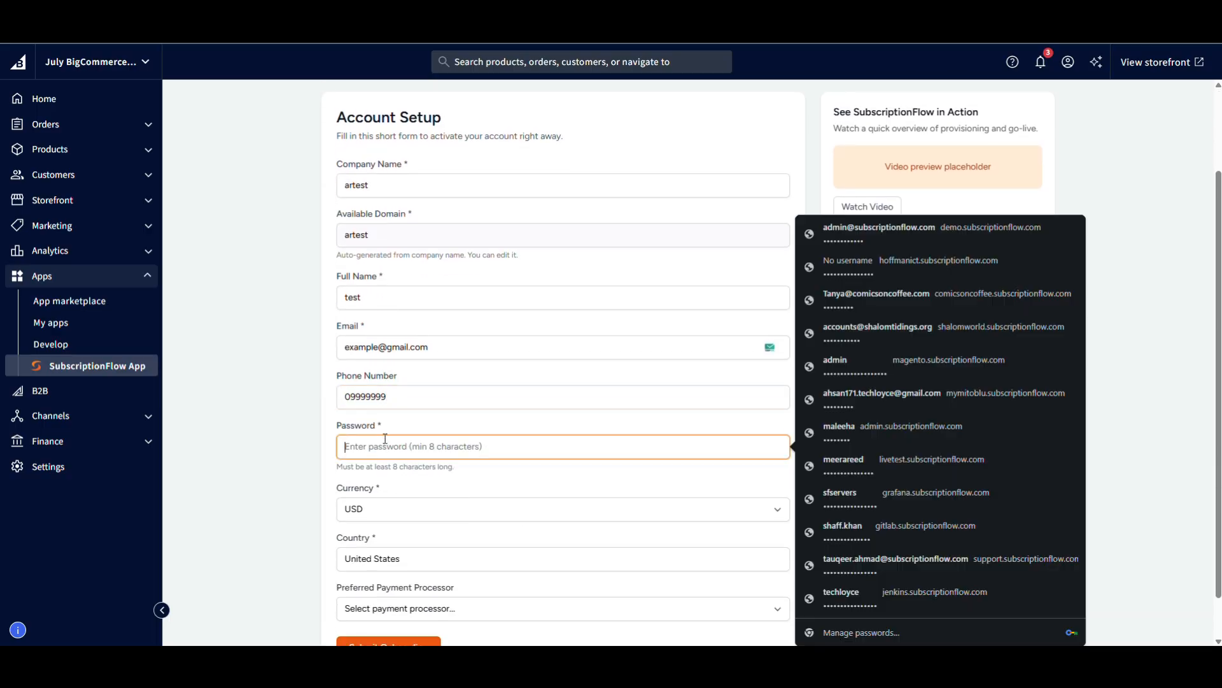
pyautogui.write('••')
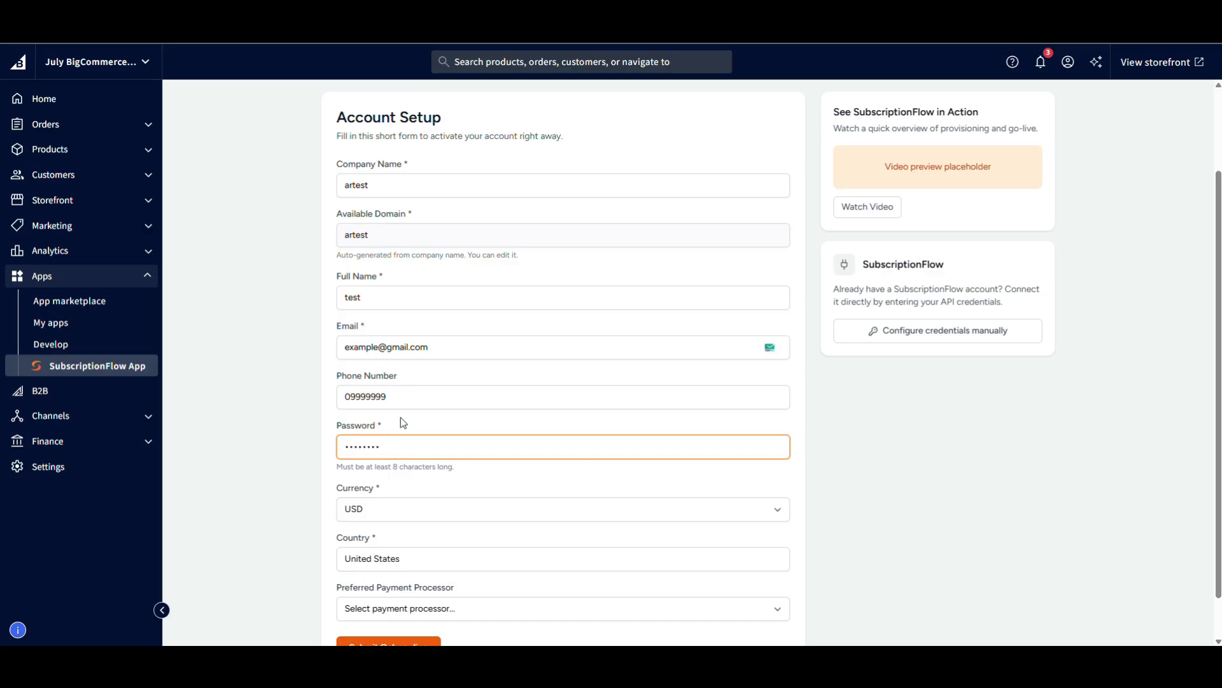
# Choose Stripe as the preferred payment processor, review the account setup form and submit the onboarding.
pyautogui.scroll(-1, 401, 423)
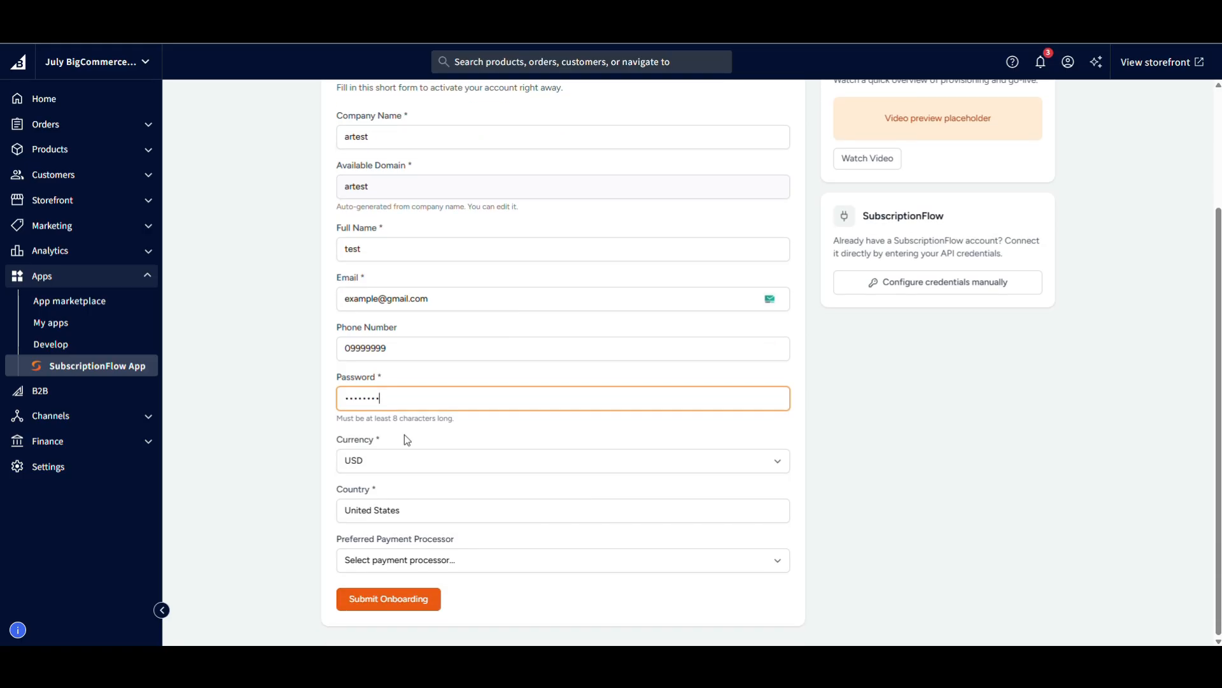
pyautogui.click(448, 559)
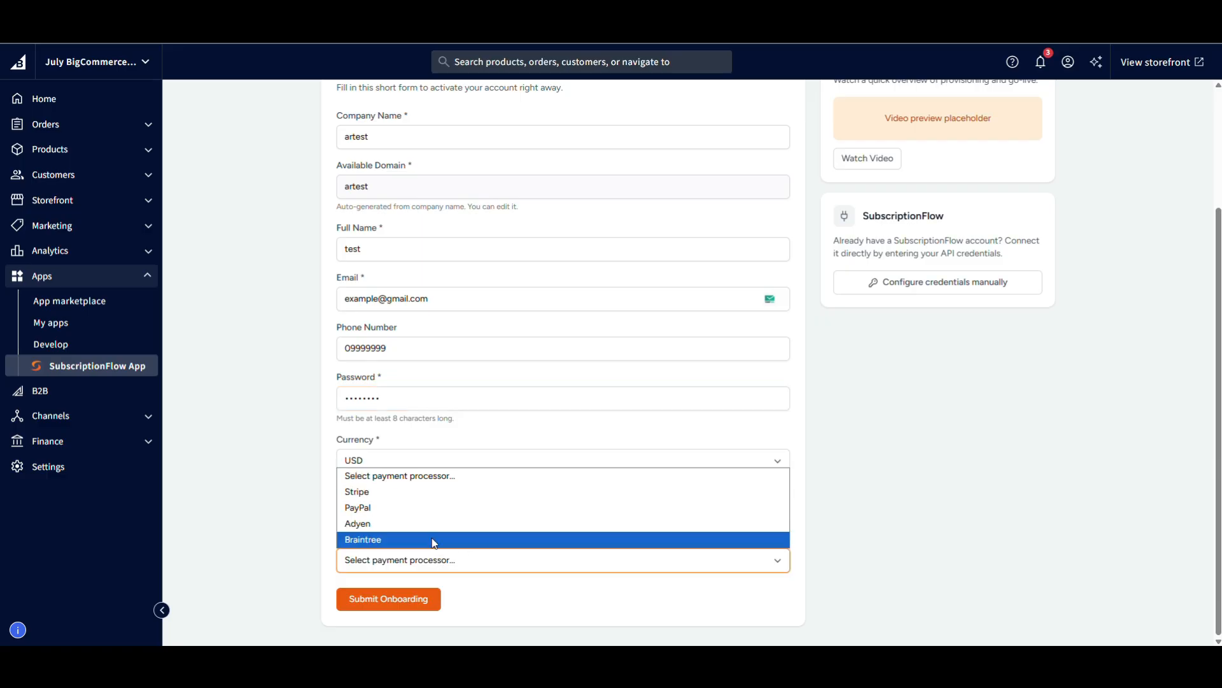
pyautogui.click(400, 491)
pyautogui.scroll(3, 423, 450)
pyautogui.scroll(-2, 424, 451)
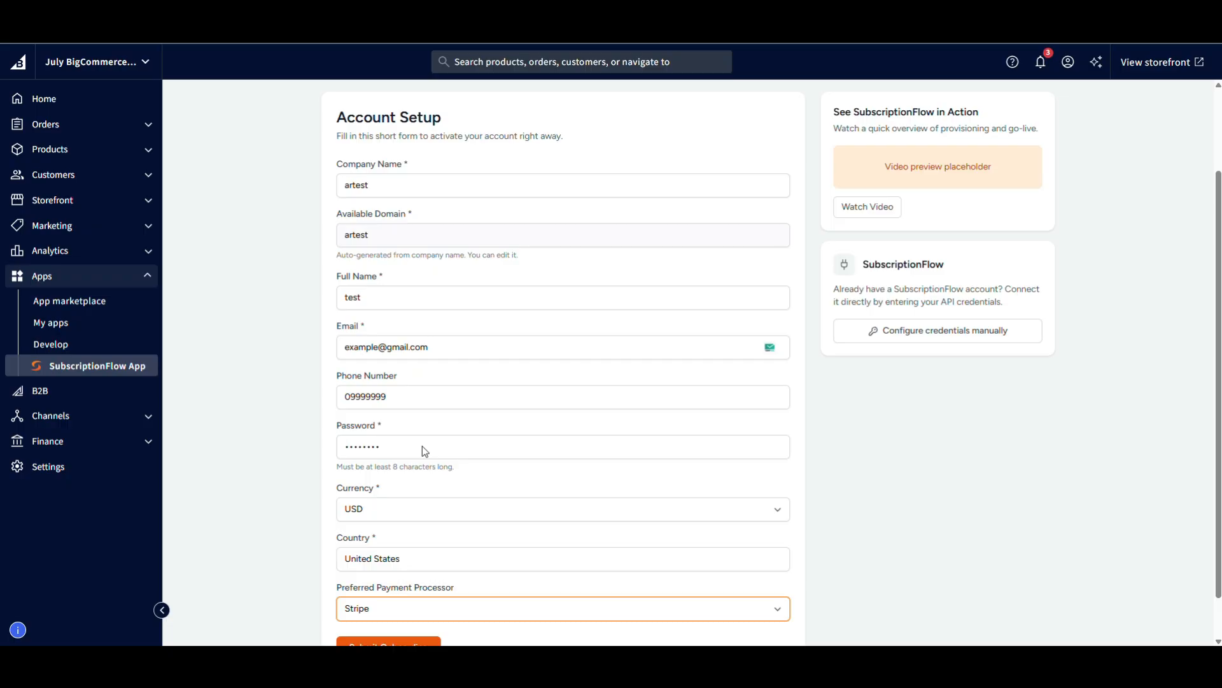
pyautogui.scroll(2, 375, 254)
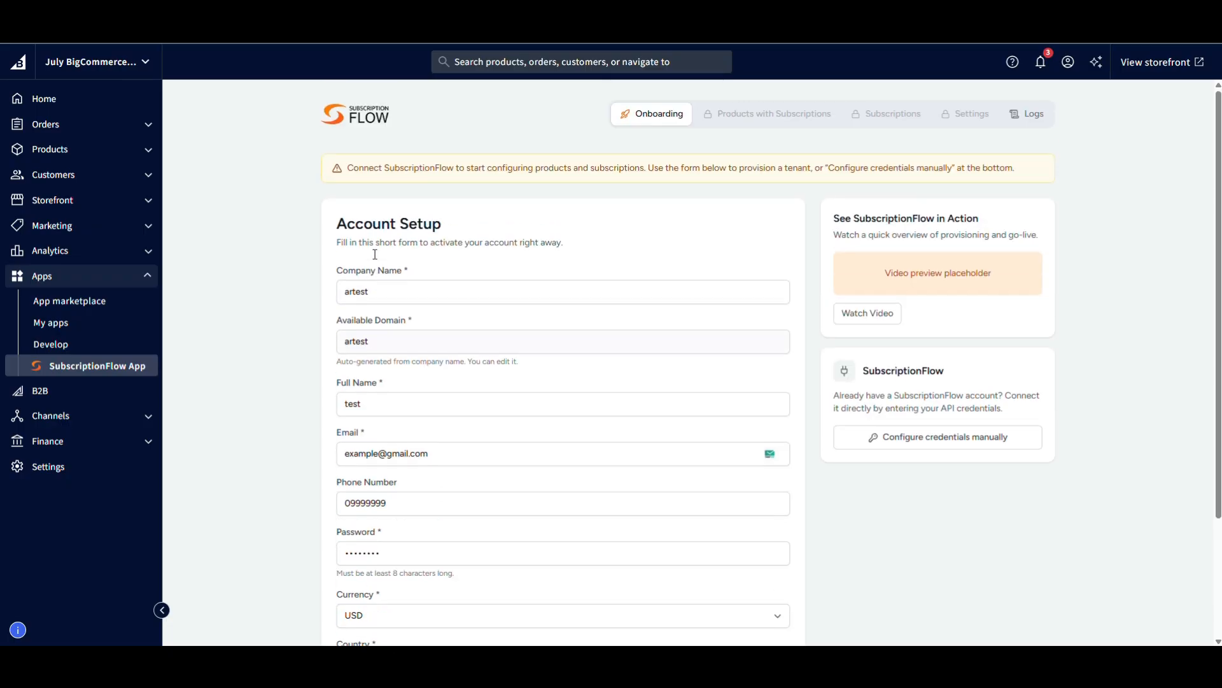
pyautogui.scroll(-3, 382, 342)
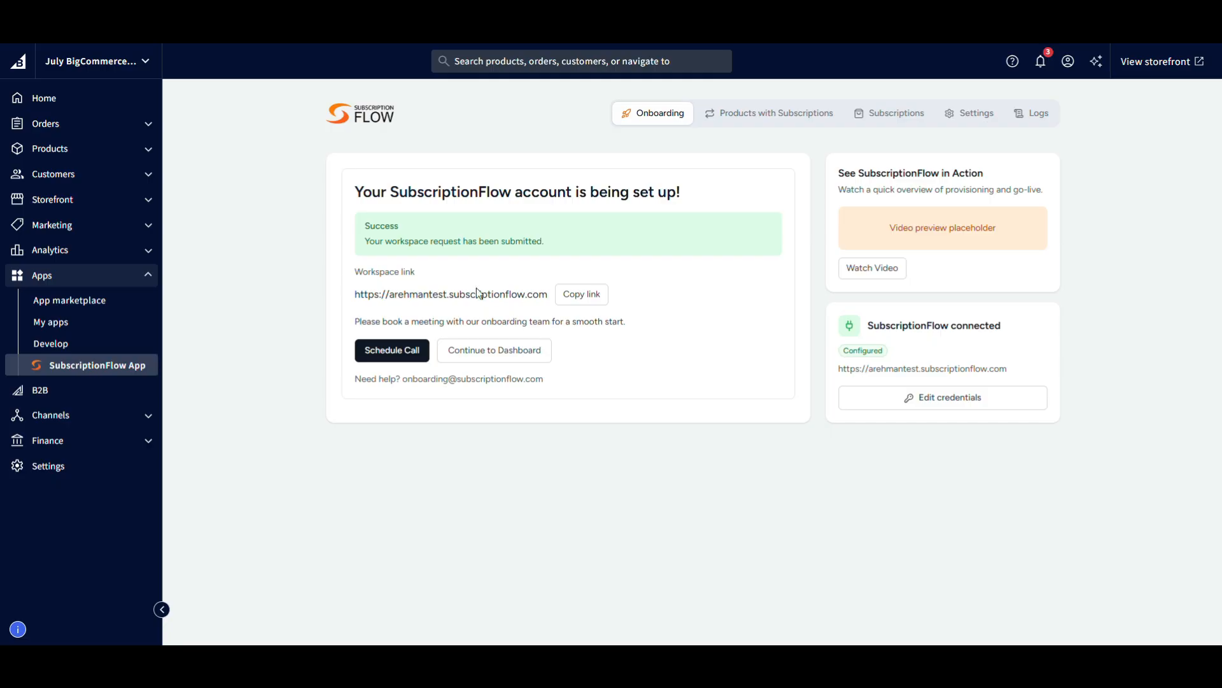
# Continue past onboarding and start a new product subscription for [Sample] Utility Caddy.
pyautogui.click(477, 351)
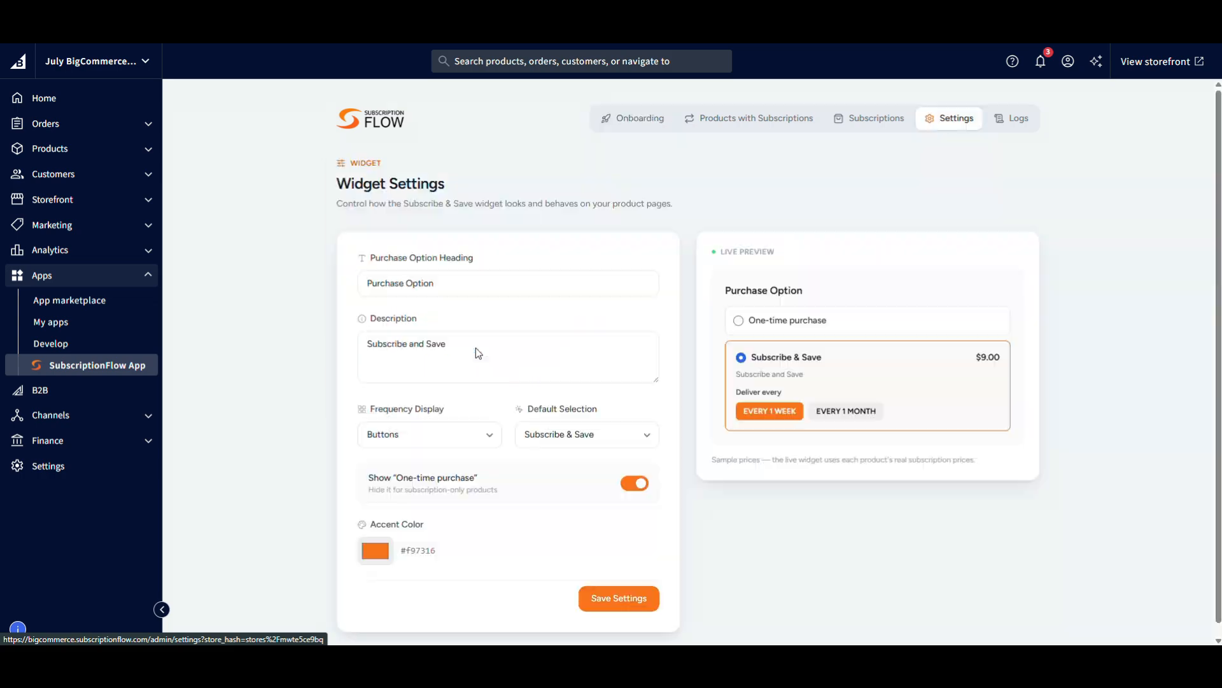
pyautogui.click(731, 131)
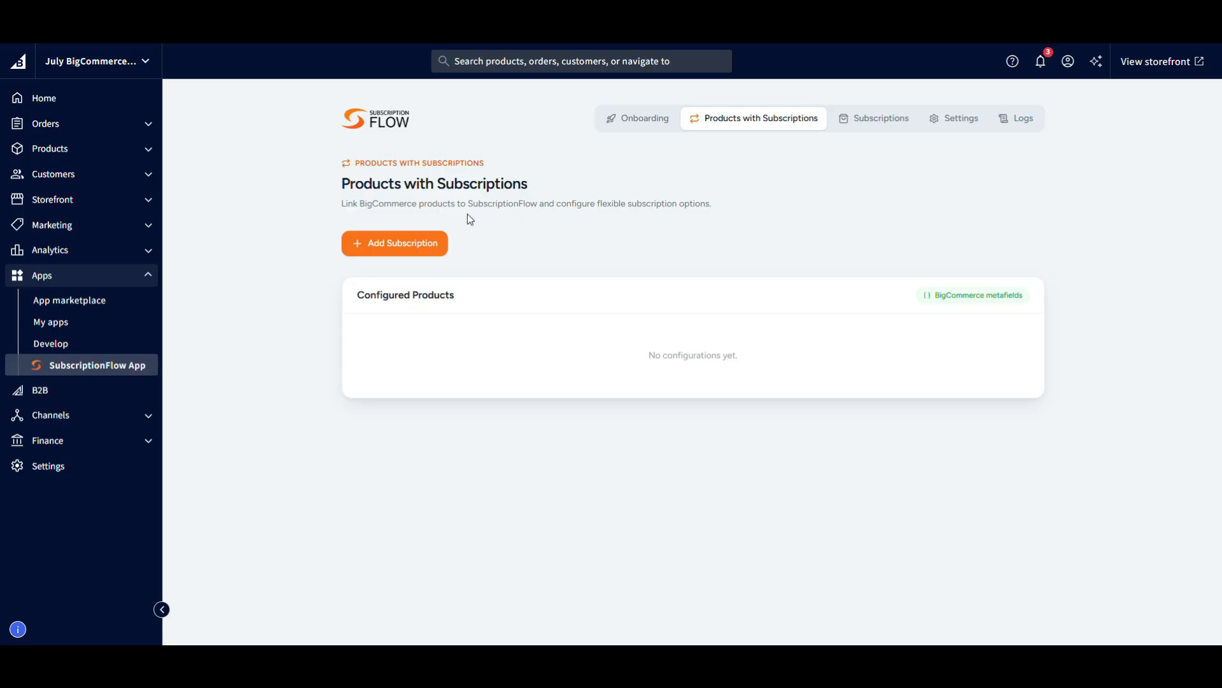
pyautogui.click(415, 247)
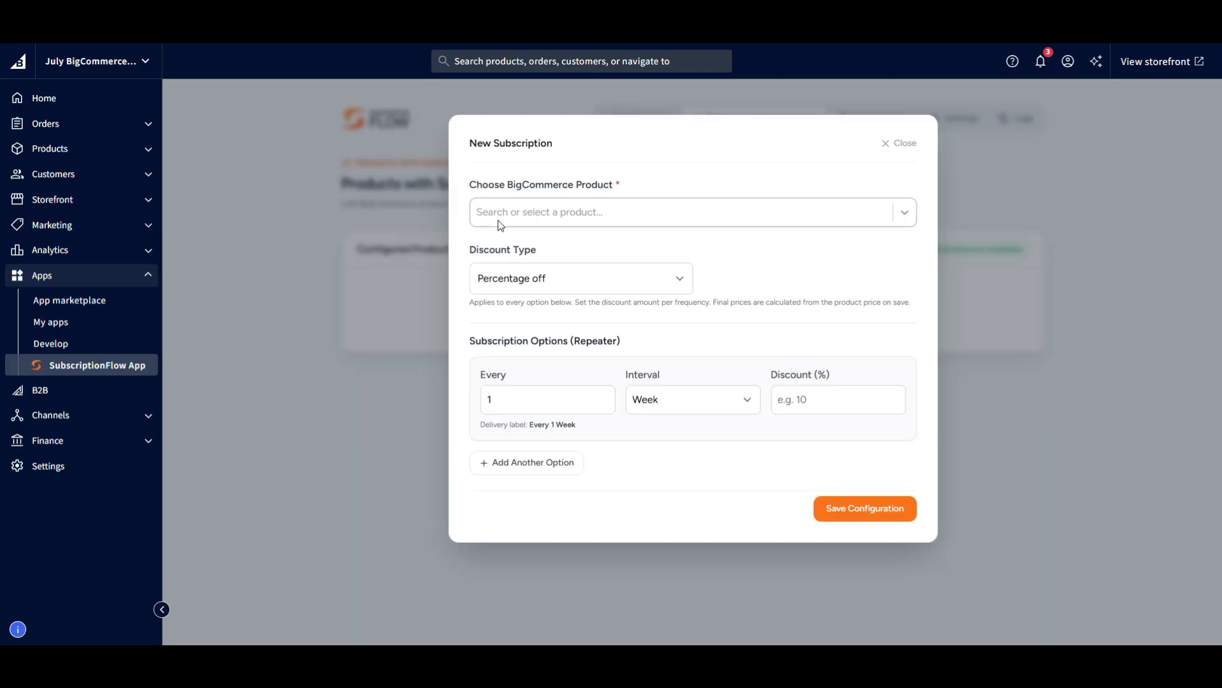
pyautogui.click(517, 215)
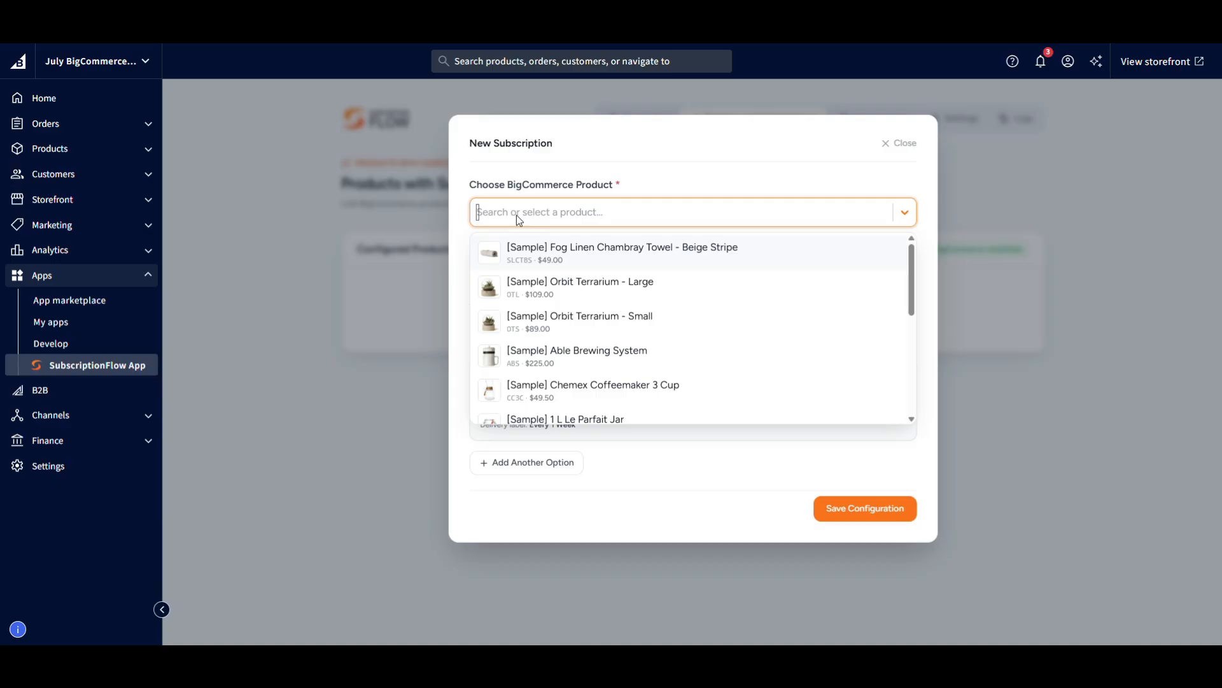
pyautogui.scroll(-3, 587, 323)
pyautogui.scroll(-1, 590, 326)
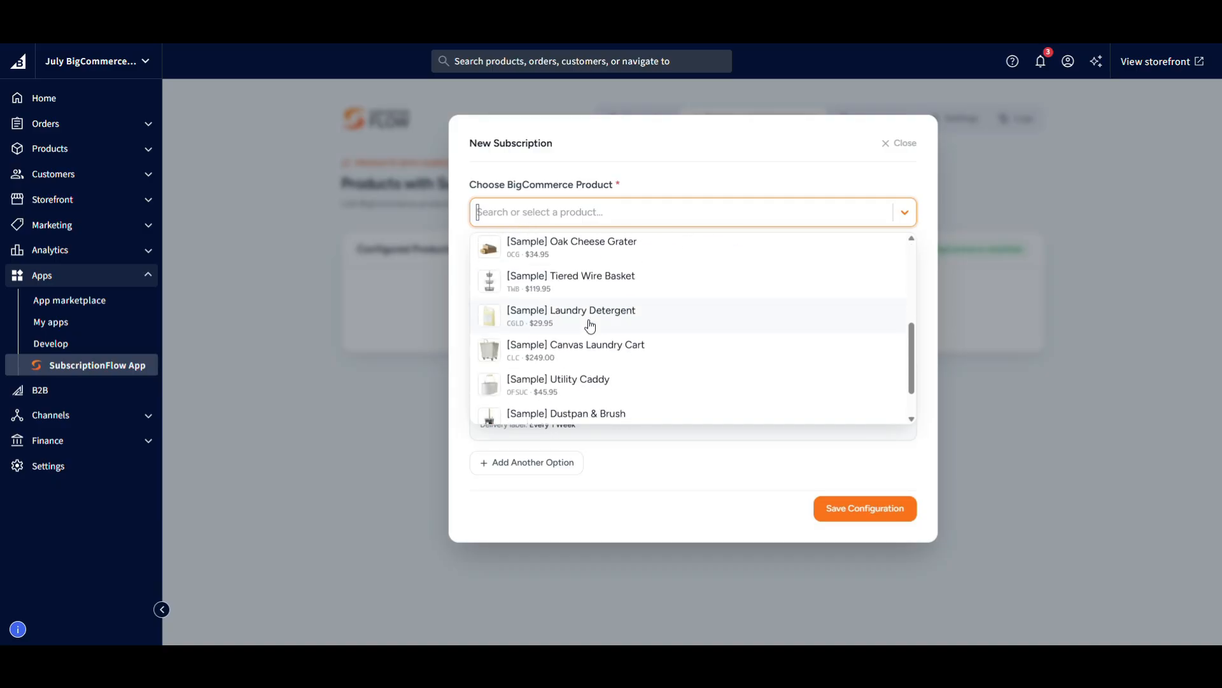
pyautogui.click(569, 380)
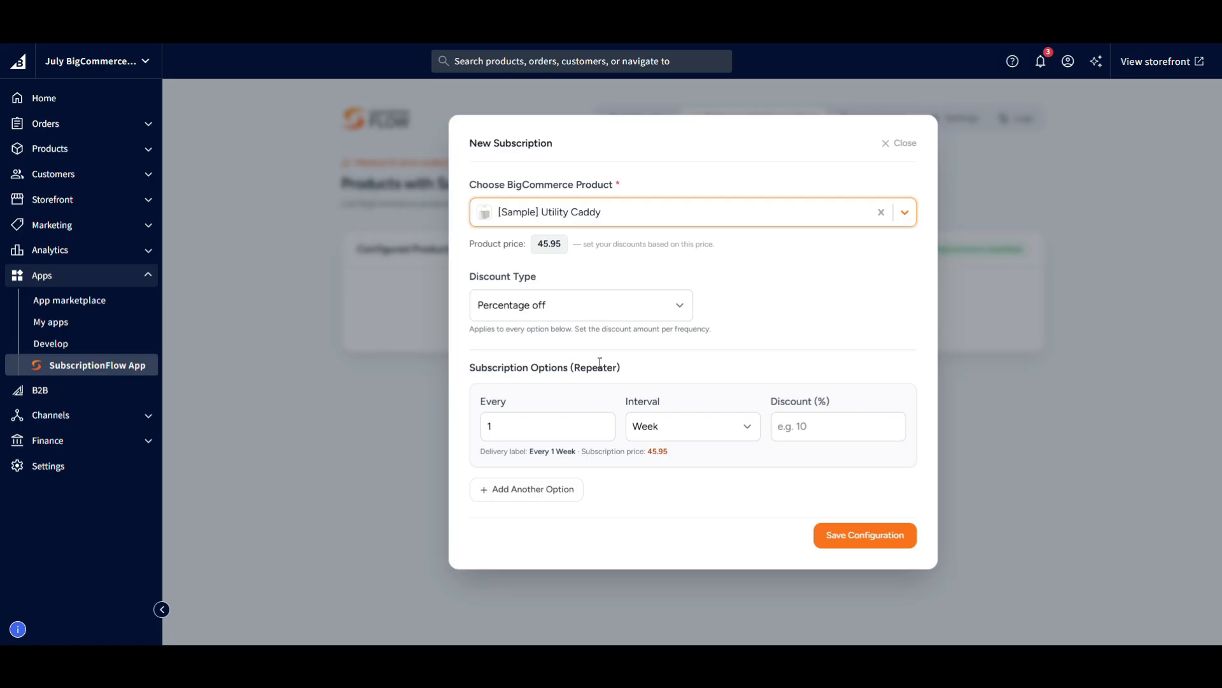
# Set the discount type to Percentage off and define a subscription option with a Month interval and a 5% discount.
pyautogui.click(572, 316)
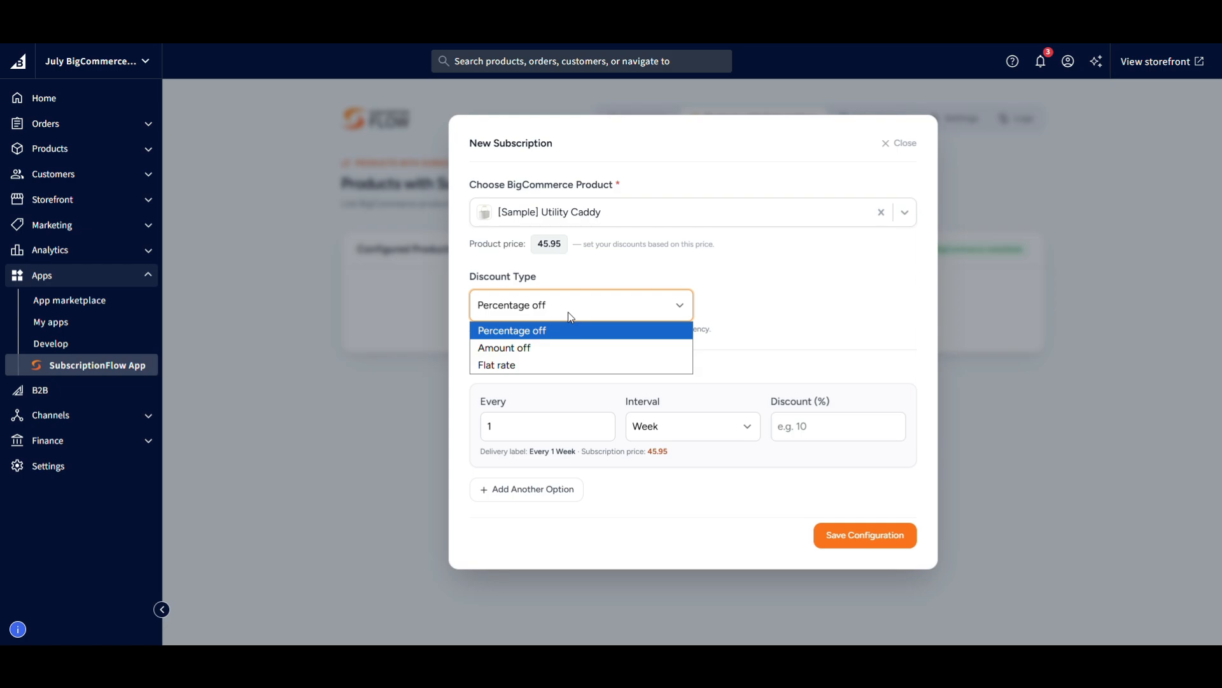
pyautogui.click(536, 337)
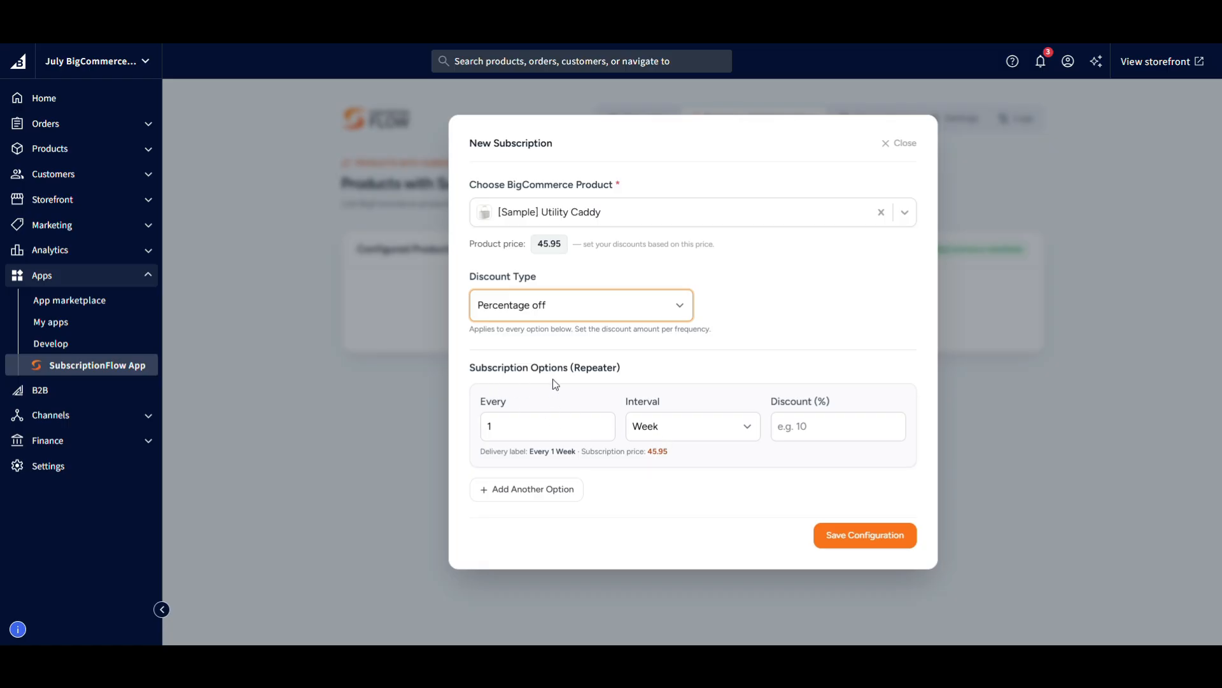
pyautogui.click(678, 436)
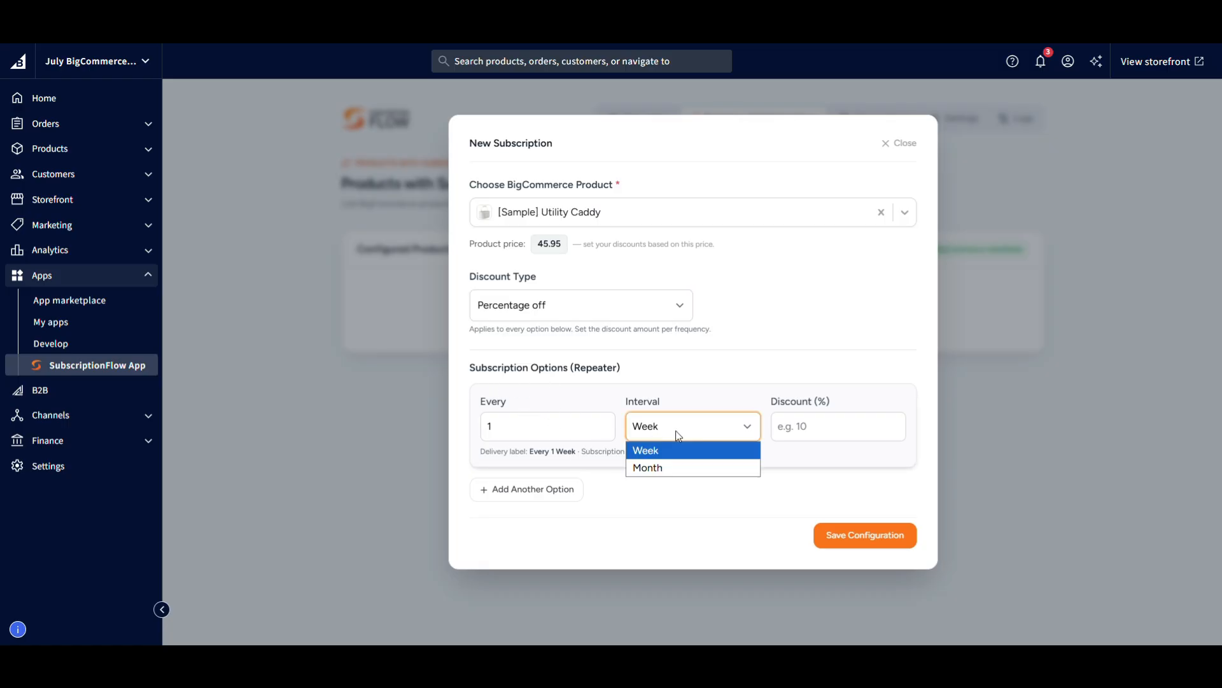
pyautogui.click(691, 429)
pyautogui.click(805, 423)
pyautogui.click(756, 433)
pyautogui.click(663, 465)
pyautogui.click(818, 429)
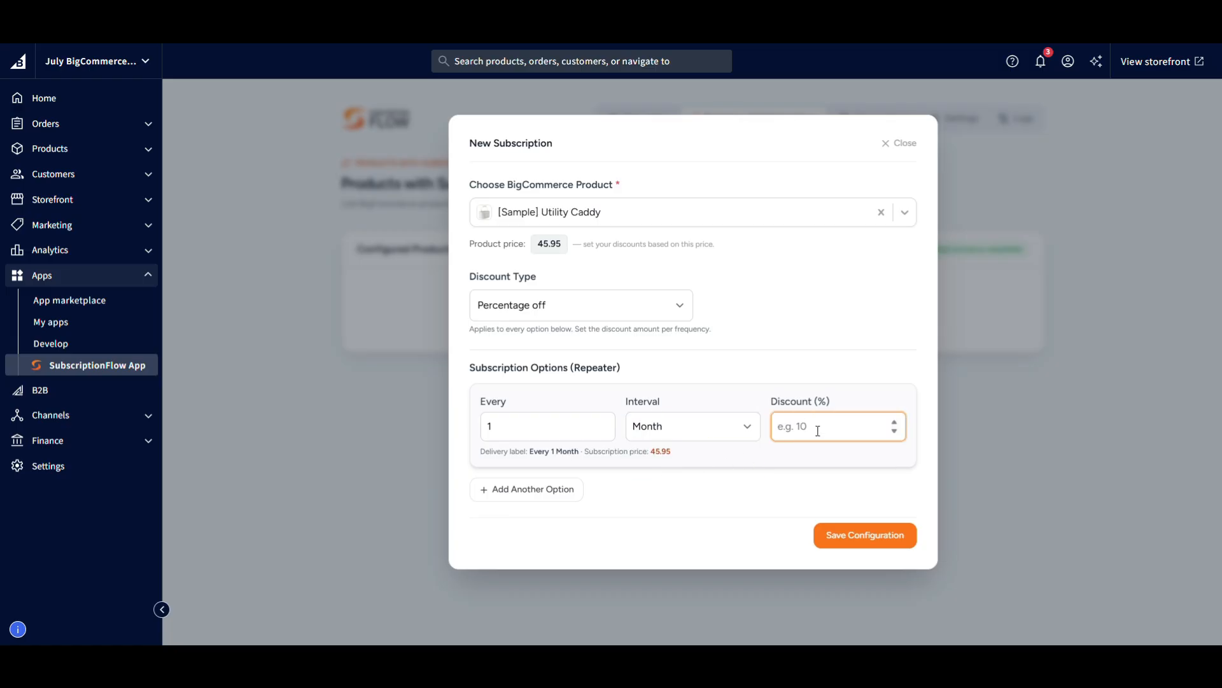
pyautogui.write('5')
# Add another subscription option, remove it again, and save the Utility Caddy configuration.
pyautogui.click(525, 489)
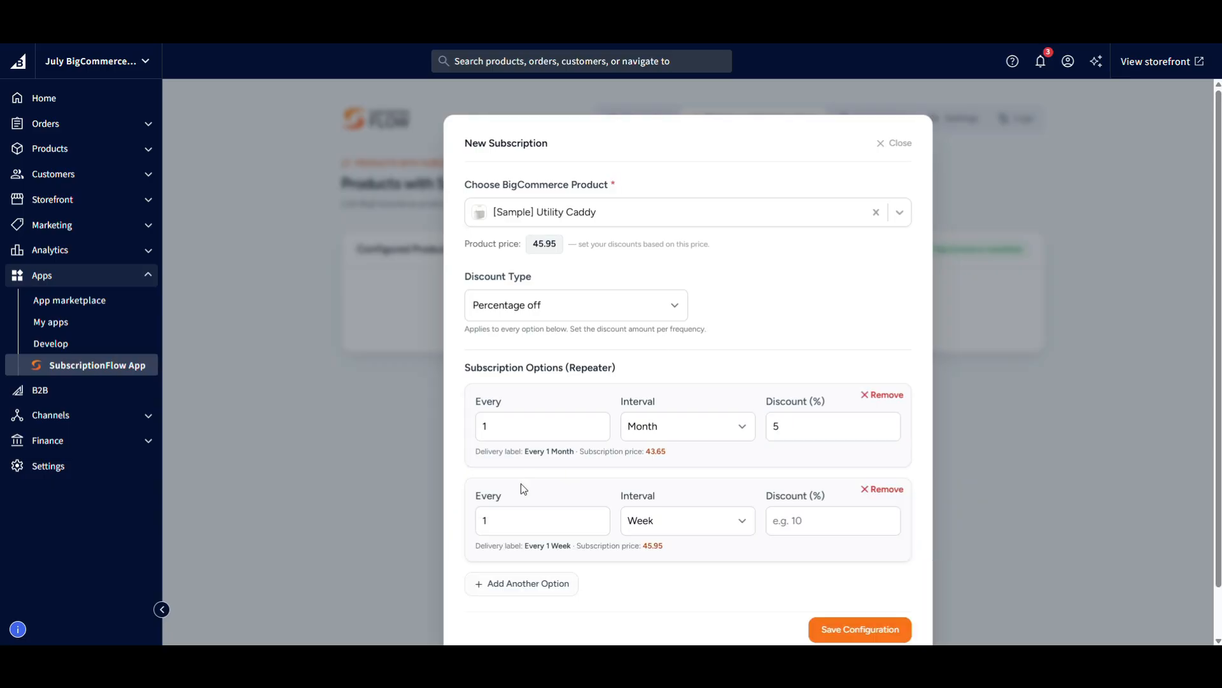
pyautogui.click(883, 490)
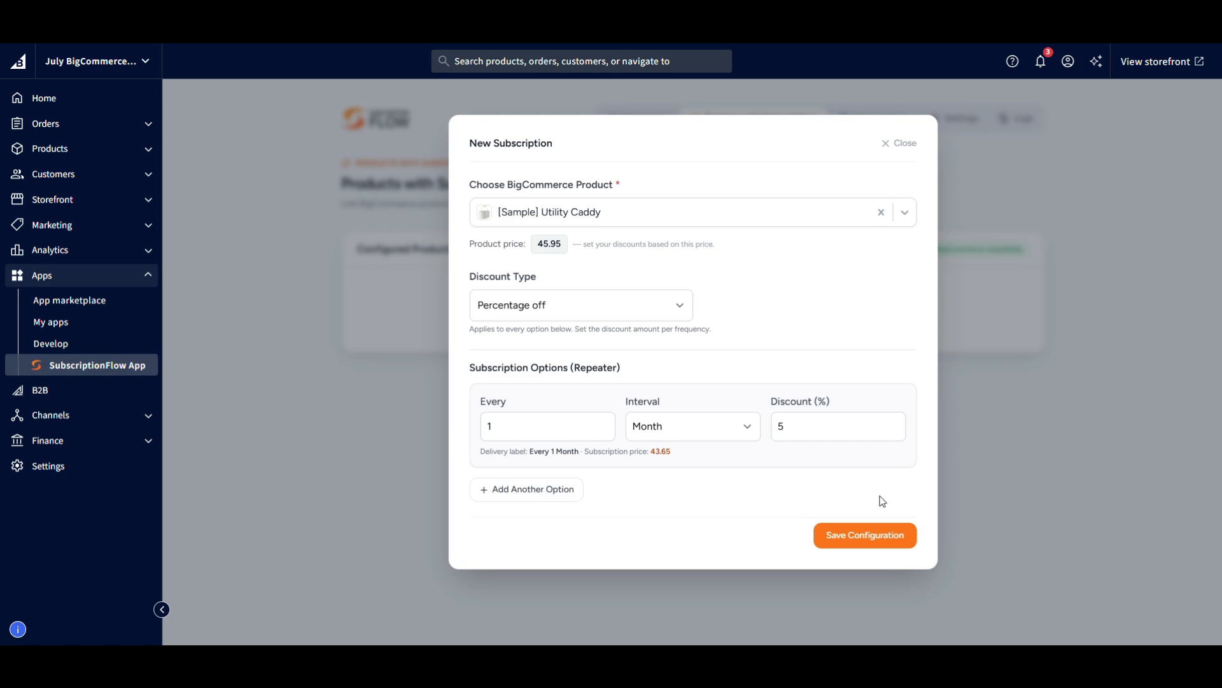
pyautogui.click(862, 543)
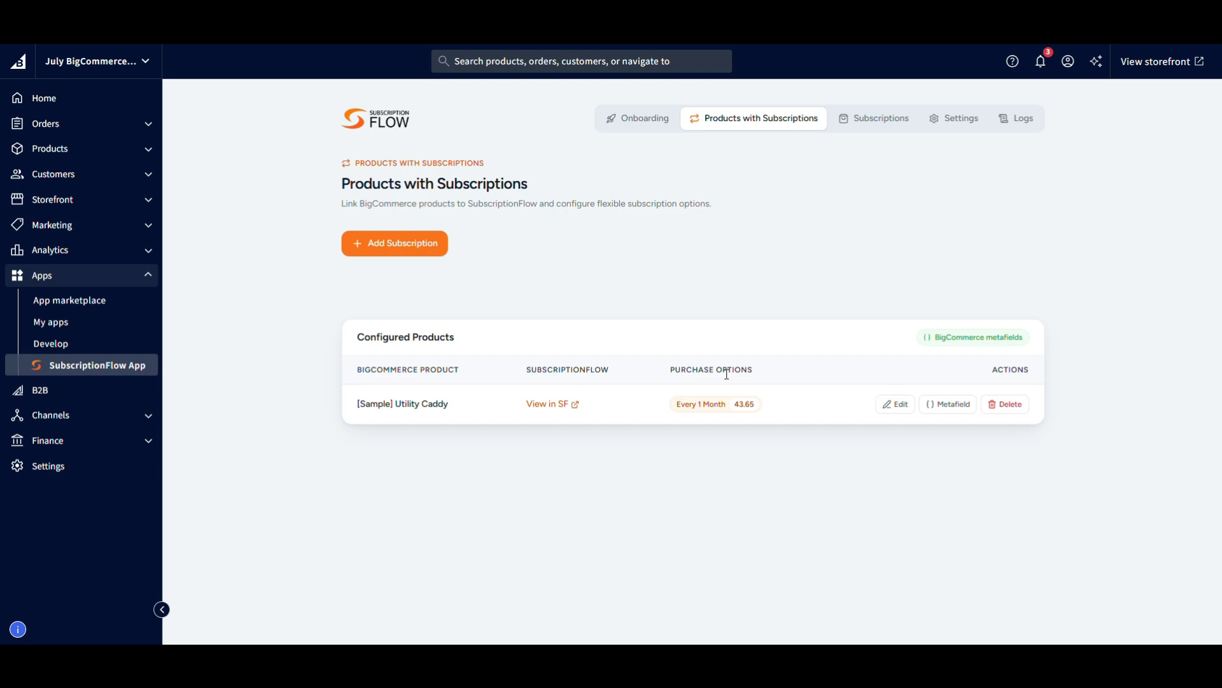
# Open the configured Utility Caddy product in SubscriptionFlow and examine its plans and charges.
pyautogui.click(545, 408)
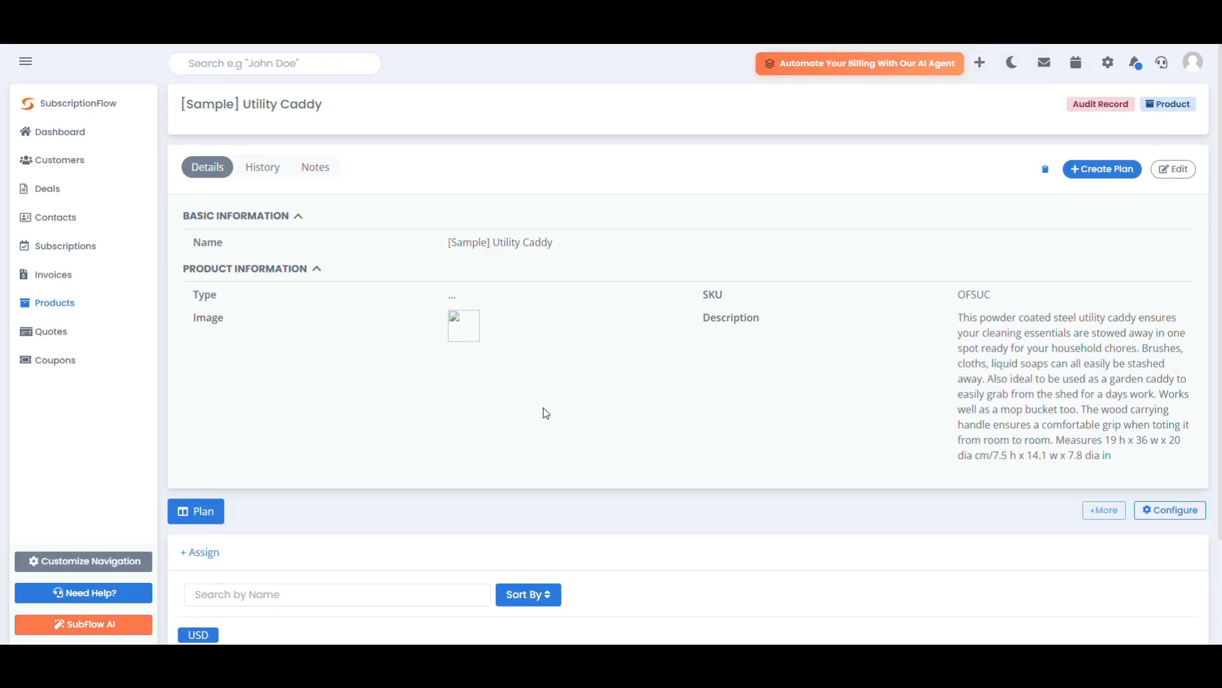
pyautogui.scroll(-2, 544, 409)
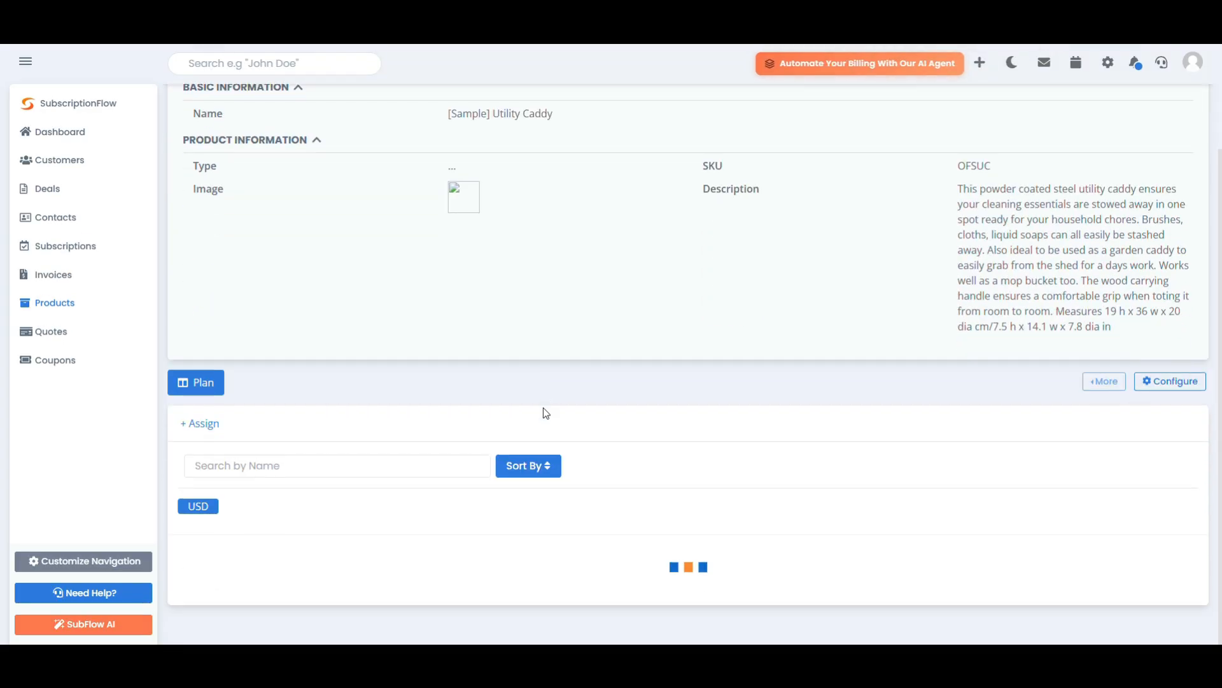
pyautogui.scroll(-1, 546, 413)
pyautogui.scroll(-1, 543, 408)
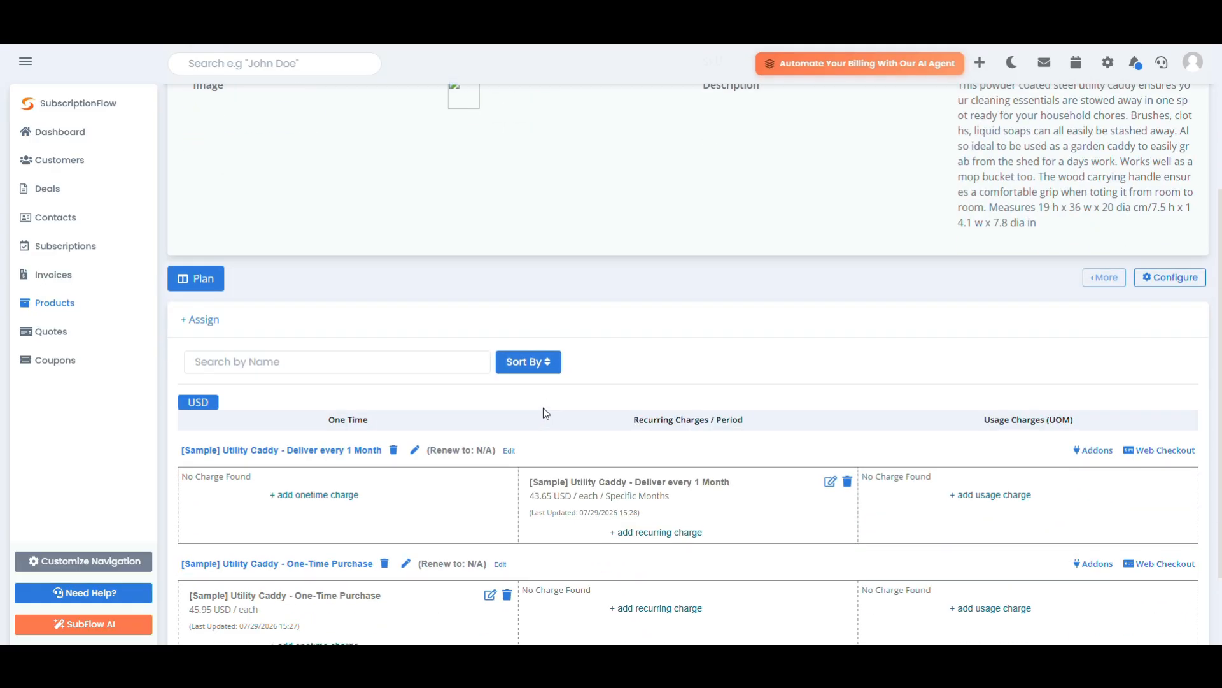
pyautogui.scroll(-2, 543, 408)
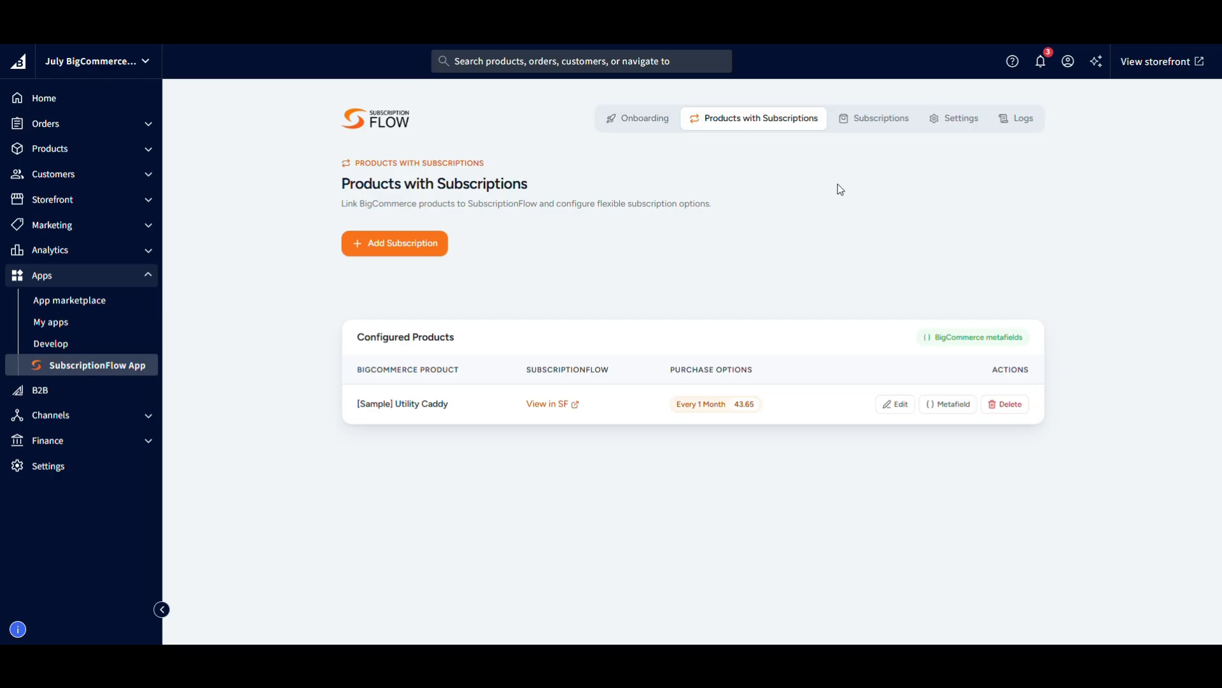
# Change the purchase option heading in the app's widget settings to "Purchase Options".
pyautogui.click(962, 127)
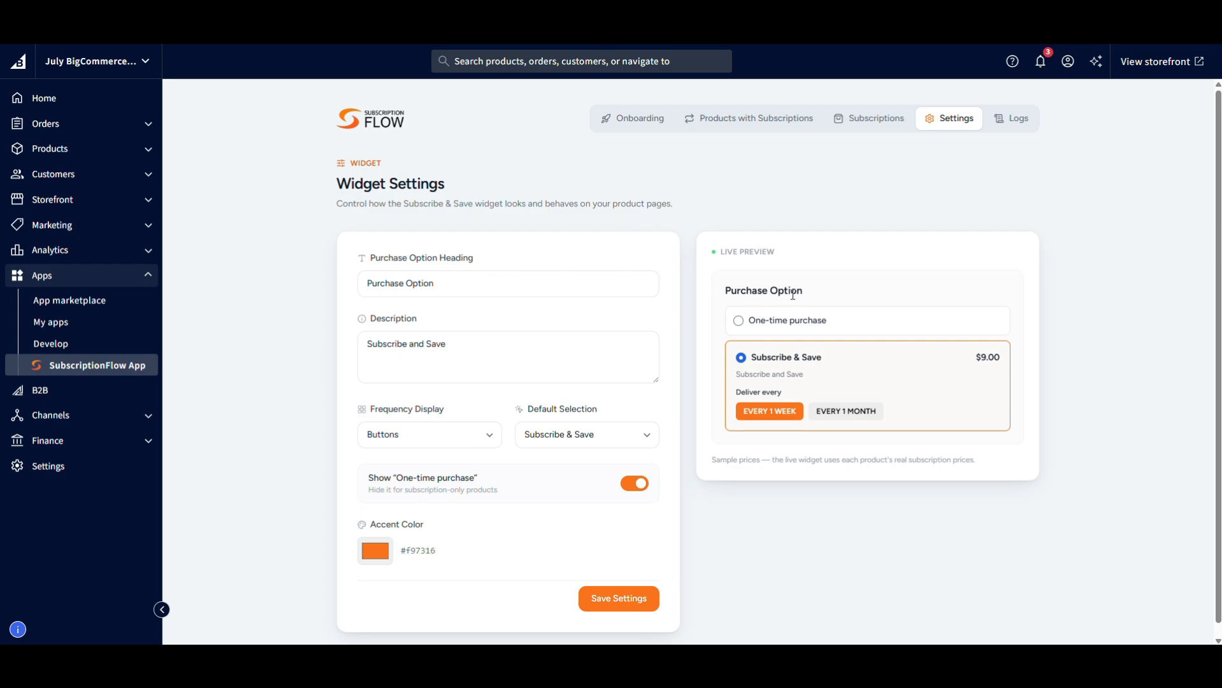
pyautogui.click(435, 289)
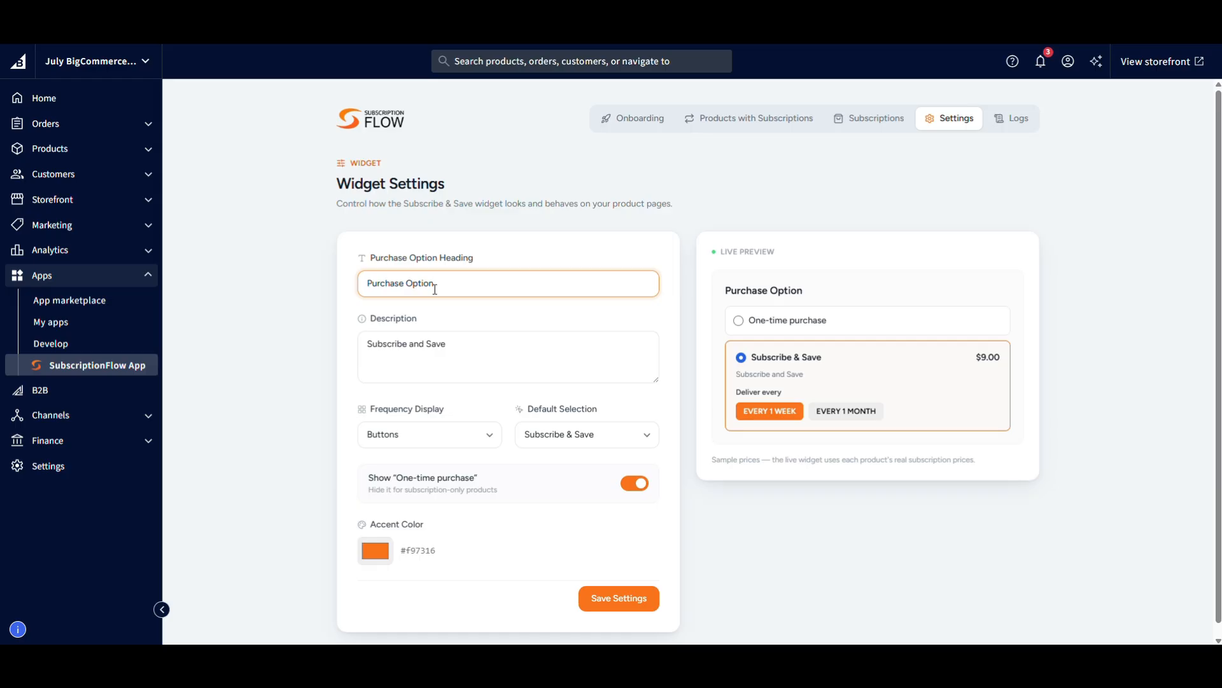
pyautogui.write('s')
pyautogui.click(296, 303)
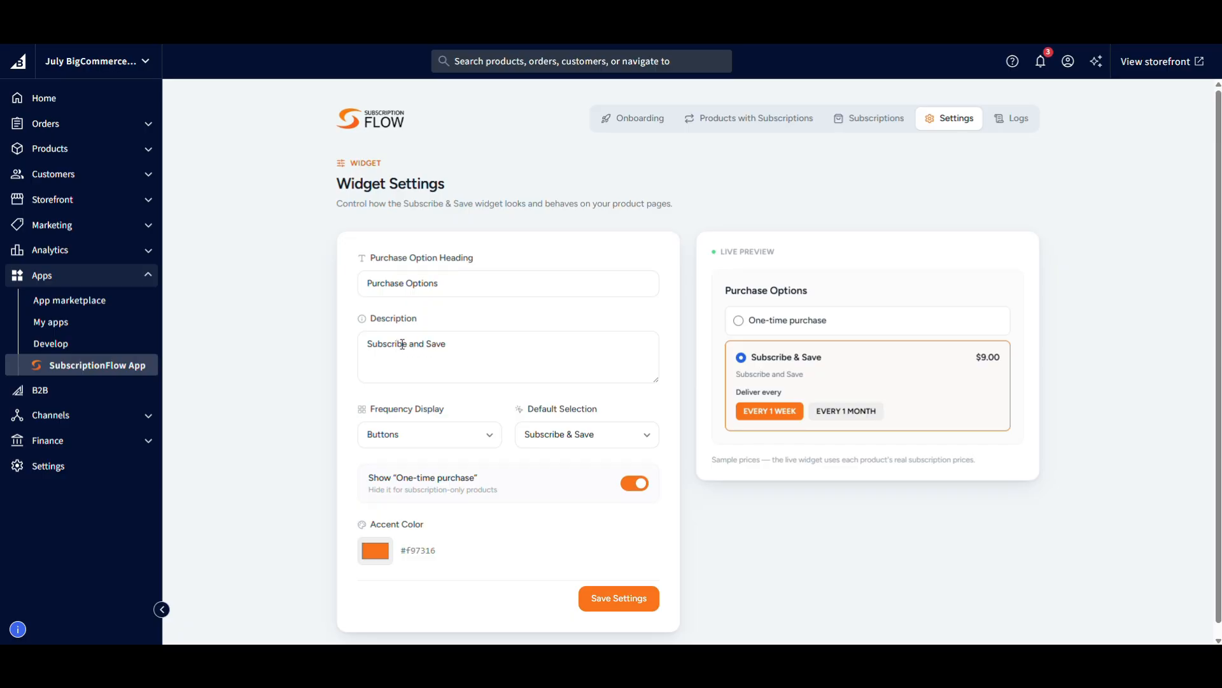
# Set the widget's frequency display to Dropdown, try it in the live preview, and keep Subscribe & Save as the default selection.
pyautogui.click(405, 445)
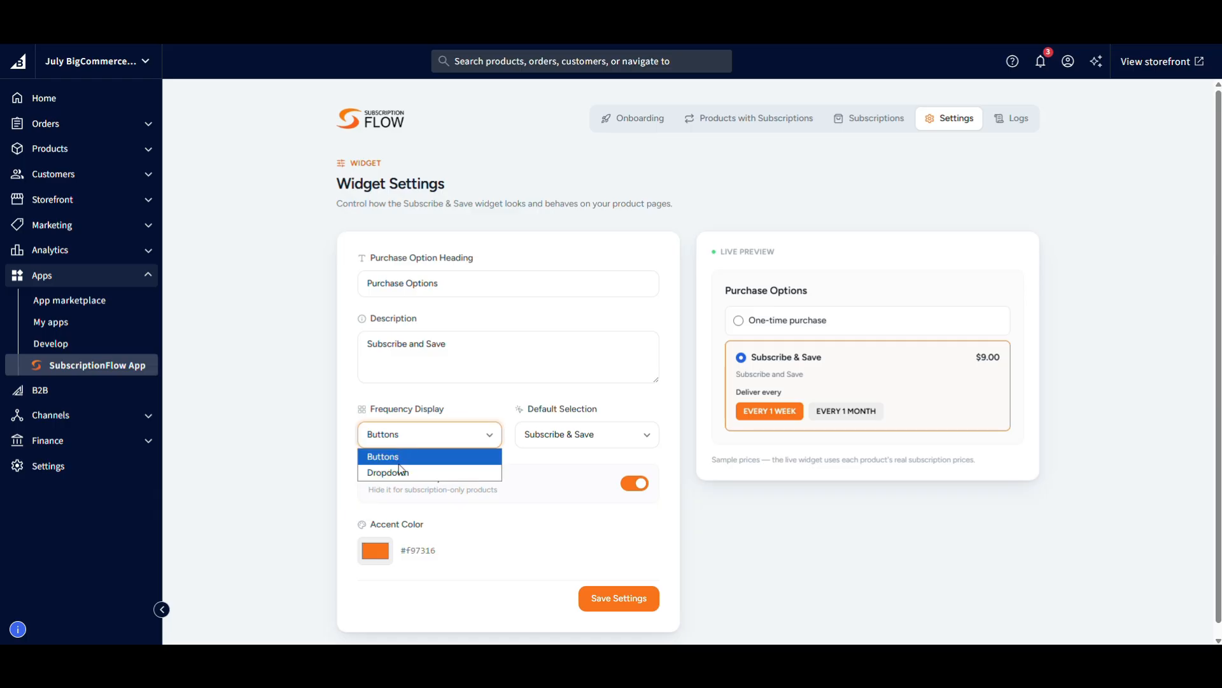
pyautogui.click(401, 472)
pyautogui.click(861, 419)
pyautogui.click(857, 422)
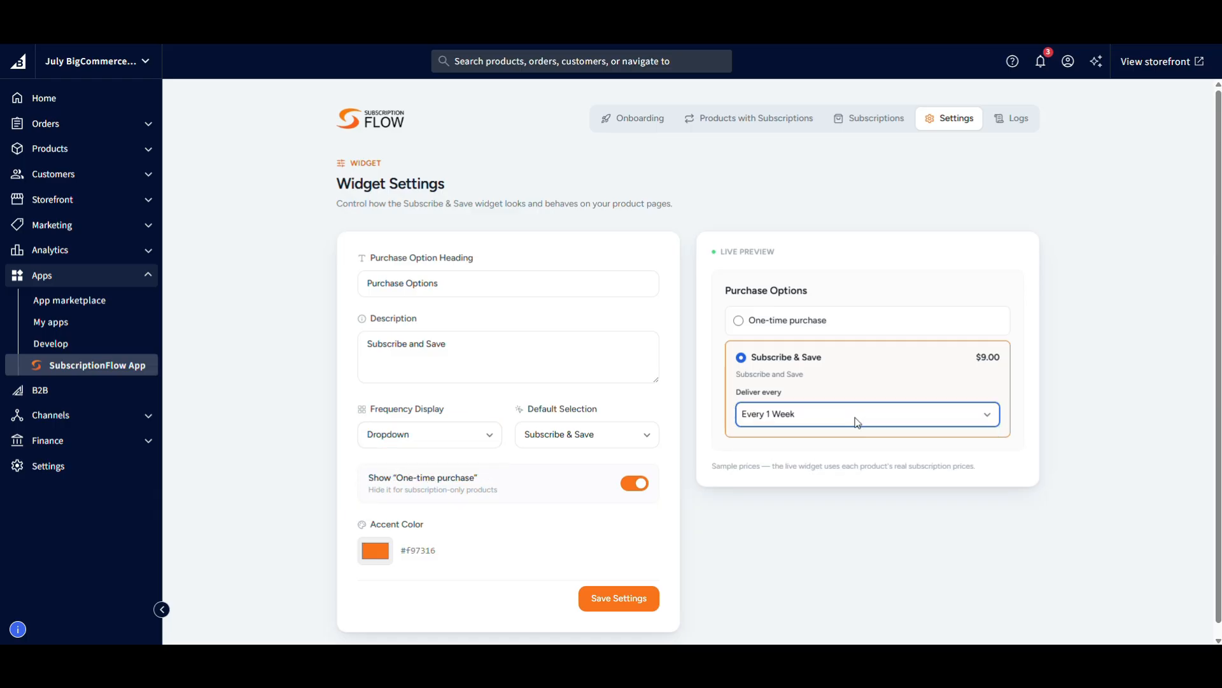
pyautogui.click(584, 436)
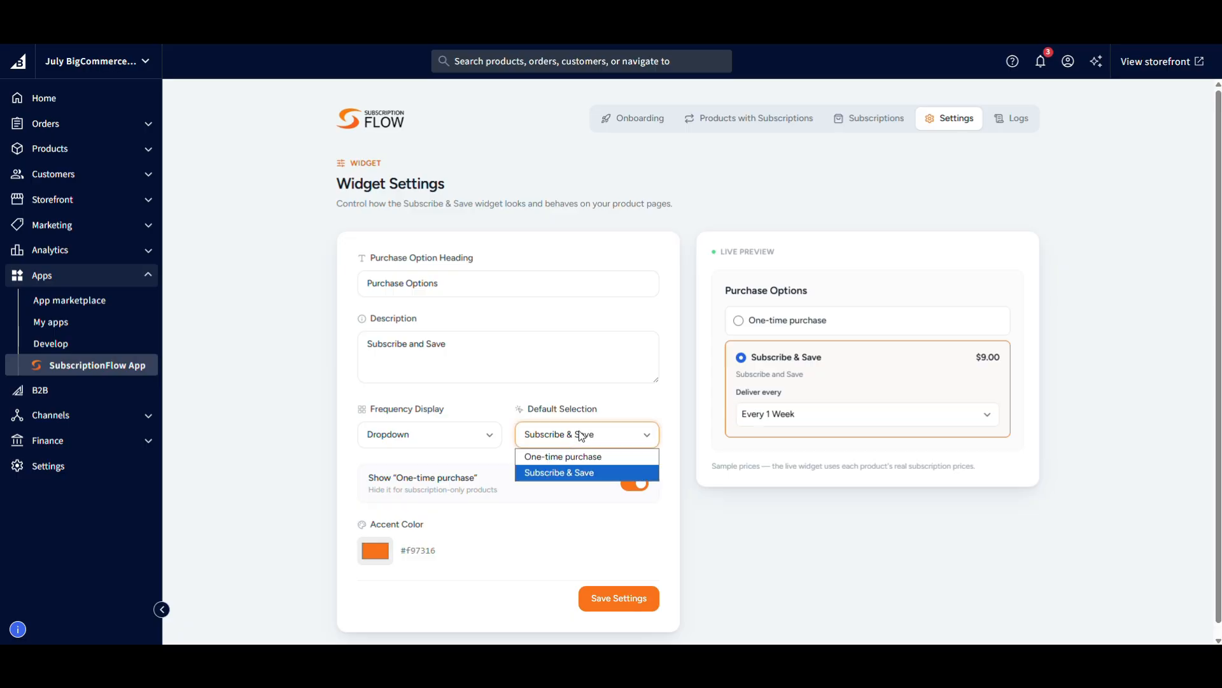
pyautogui.click(584, 435)
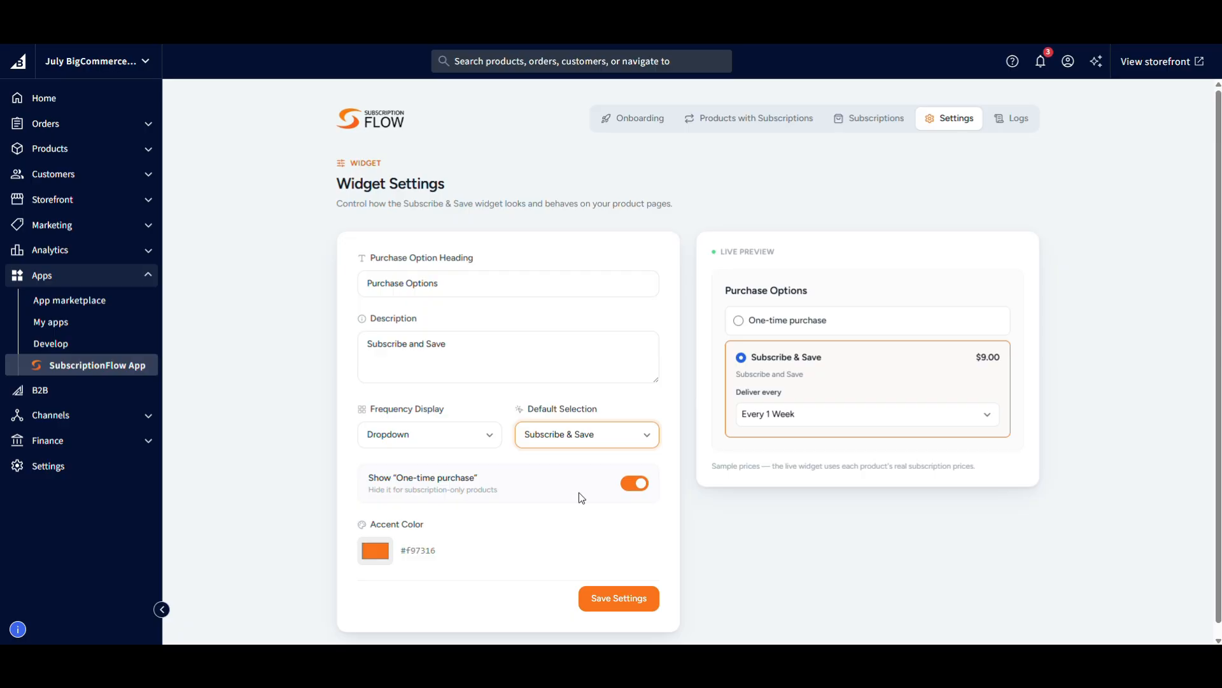
# Switch the "One-time purchase" display off and back on, and save the widget settings.
pyautogui.click(636, 491)
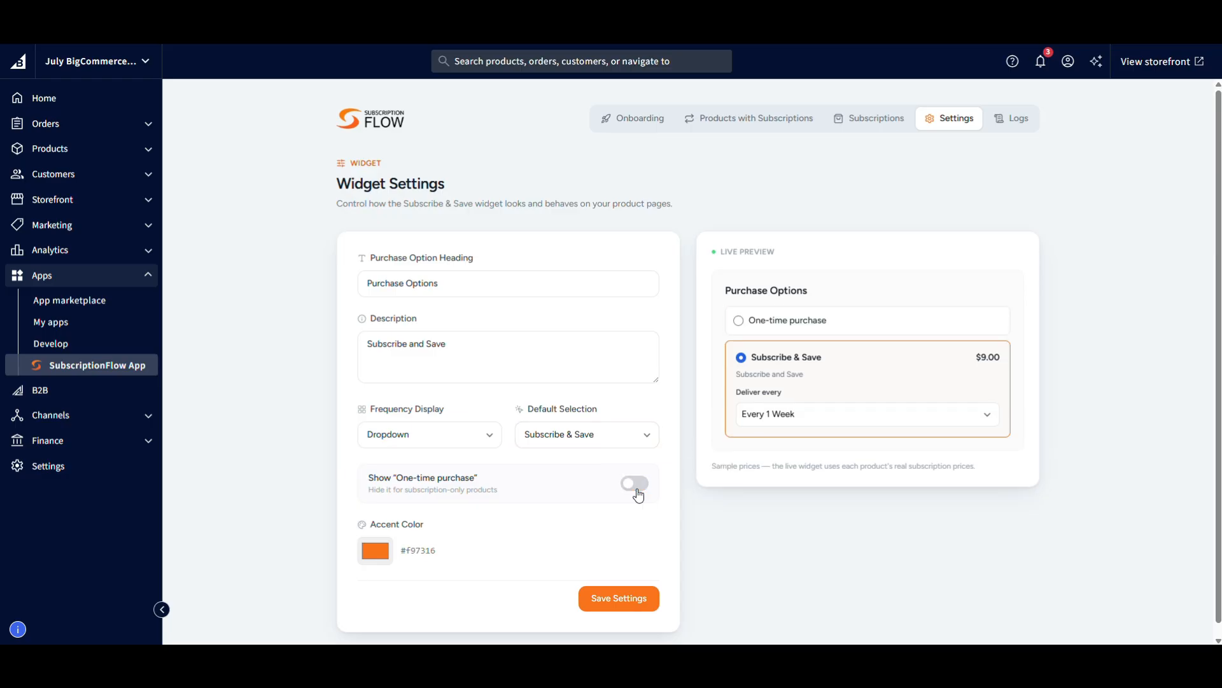
pyautogui.click(639, 495)
pyautogui.scroll(-1, 491, 453)
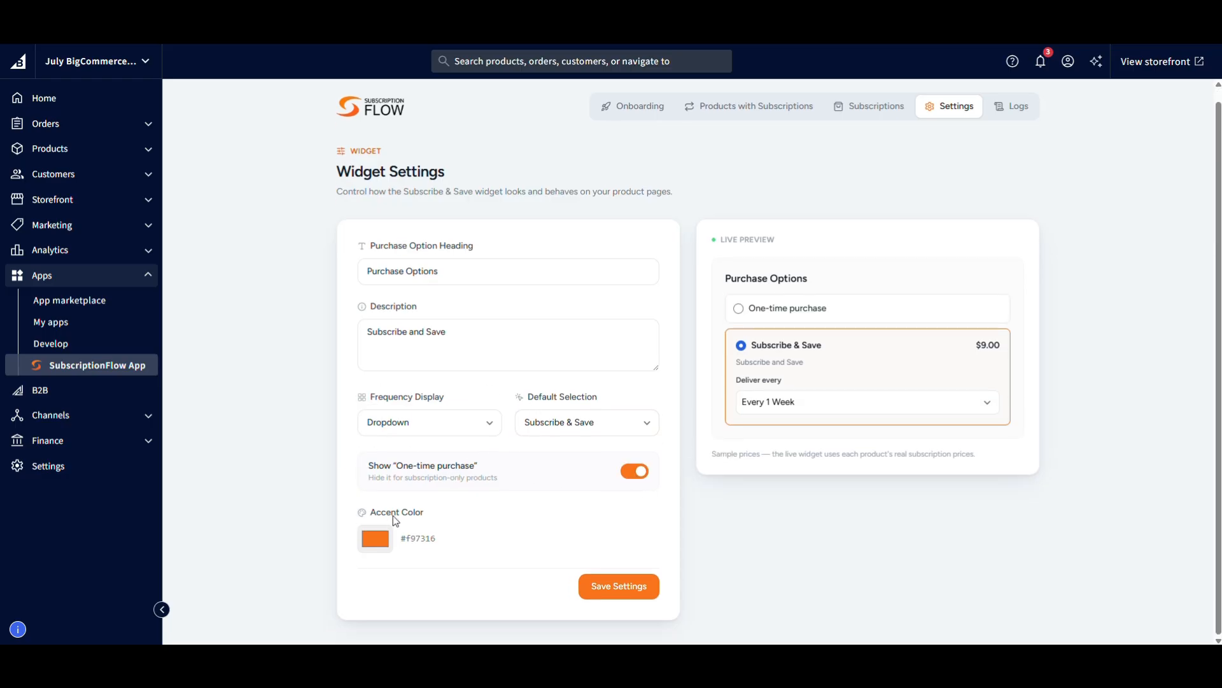
pyautogui.click(648, 589)
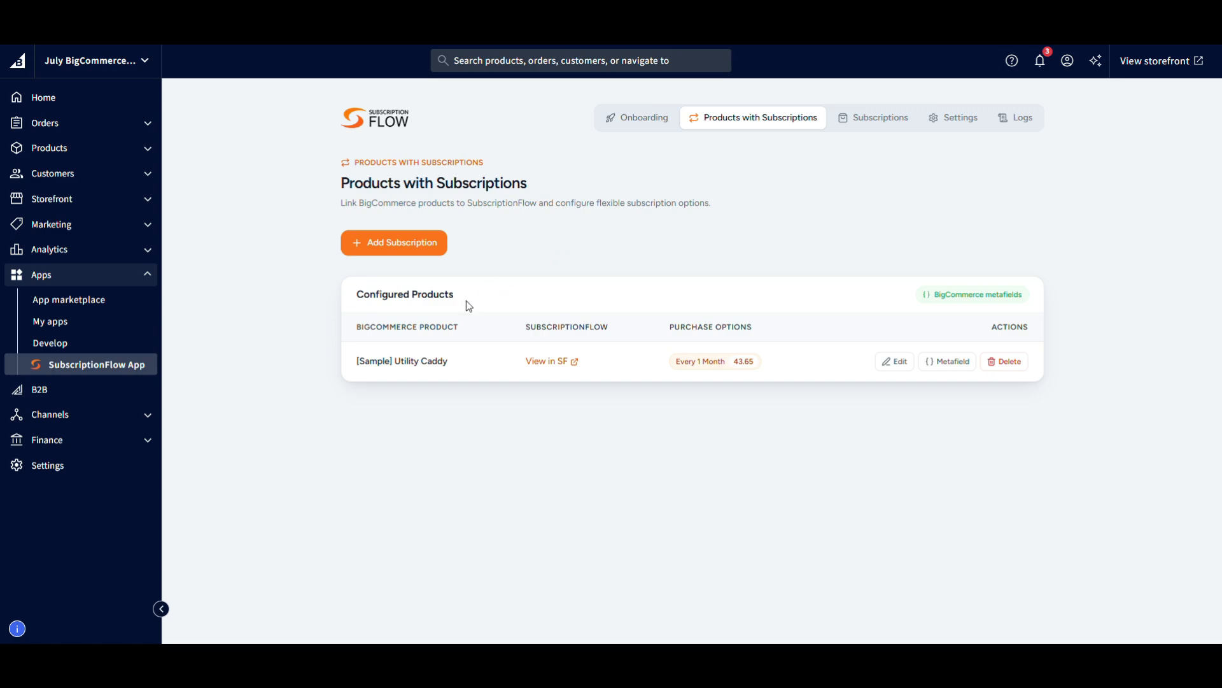
# Copy the configured product's name, search the storefront for "[Sample] Utility Caddy", and open its product page.
pyautogui.moveTo(351, 362); pyautogui.dragTo(453, 367)
pyautogui.hotkey('ctrl', 'c')
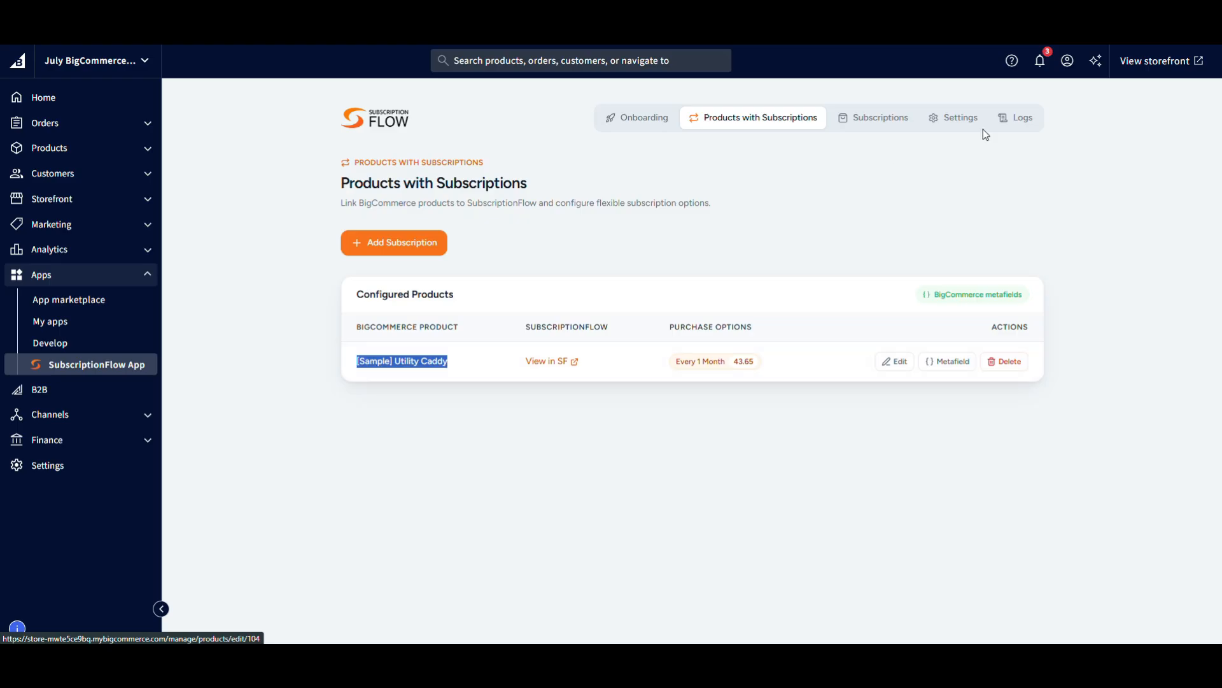
pyautogui.click(1175, 67)
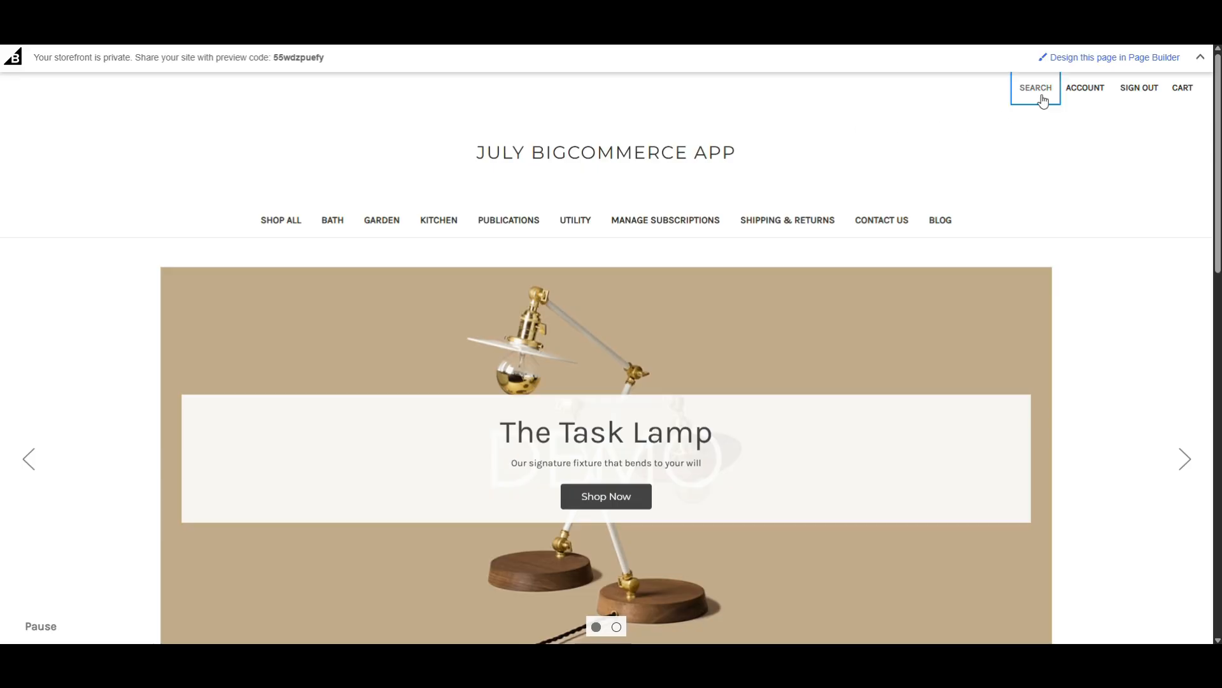
pyautogui.click(1037, 94)
pyautogui.hotkey('ctrl', 'v')
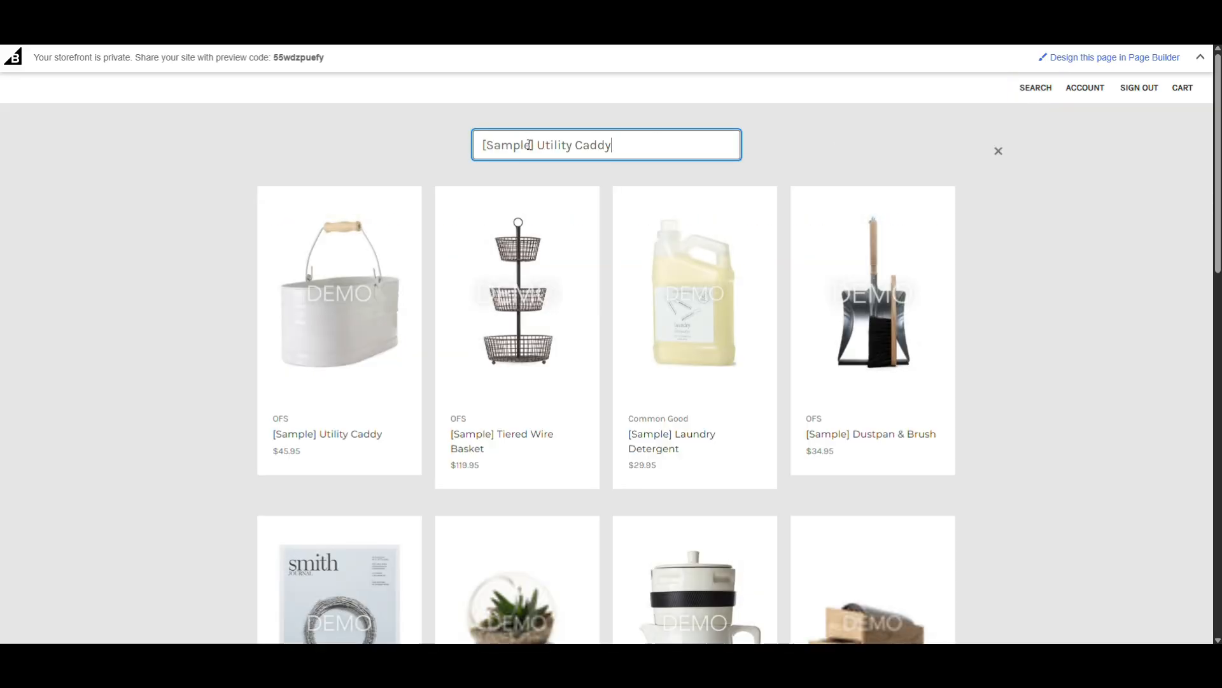
pyautogui.click(345, 270)
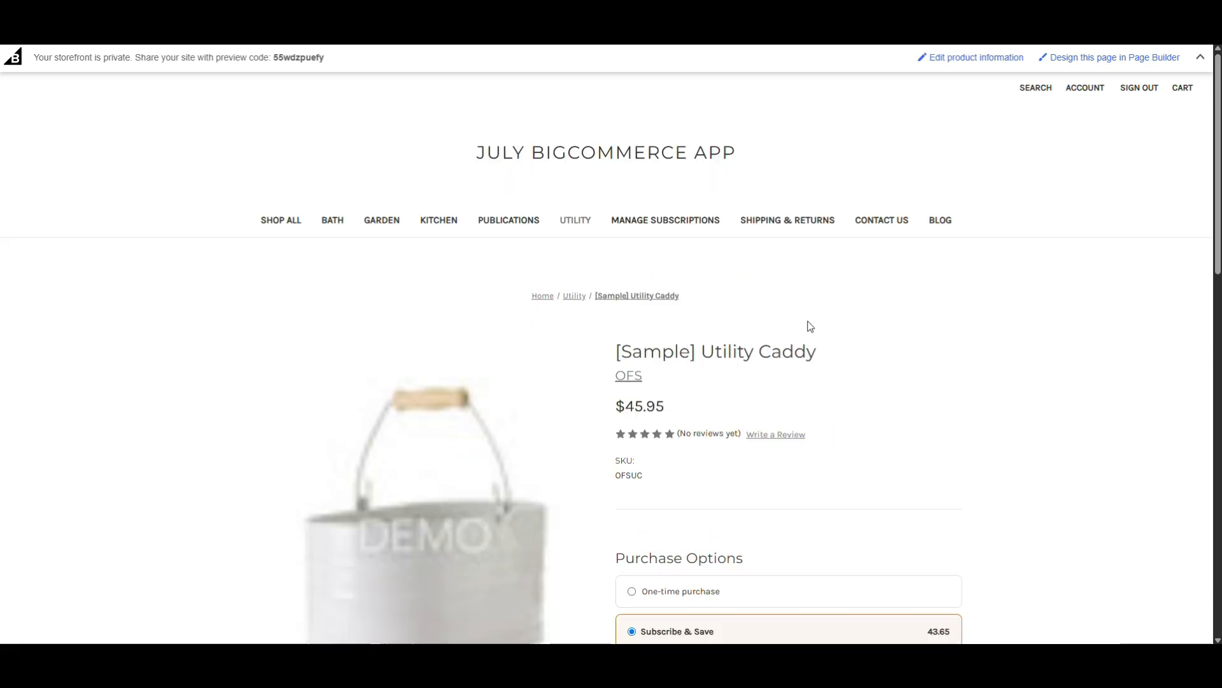
# Keep Subscribe & Save with 1 Month delivery for the Utility Caddy and add it to the cart.
pyautogui.scroll(-3, 821, 331)
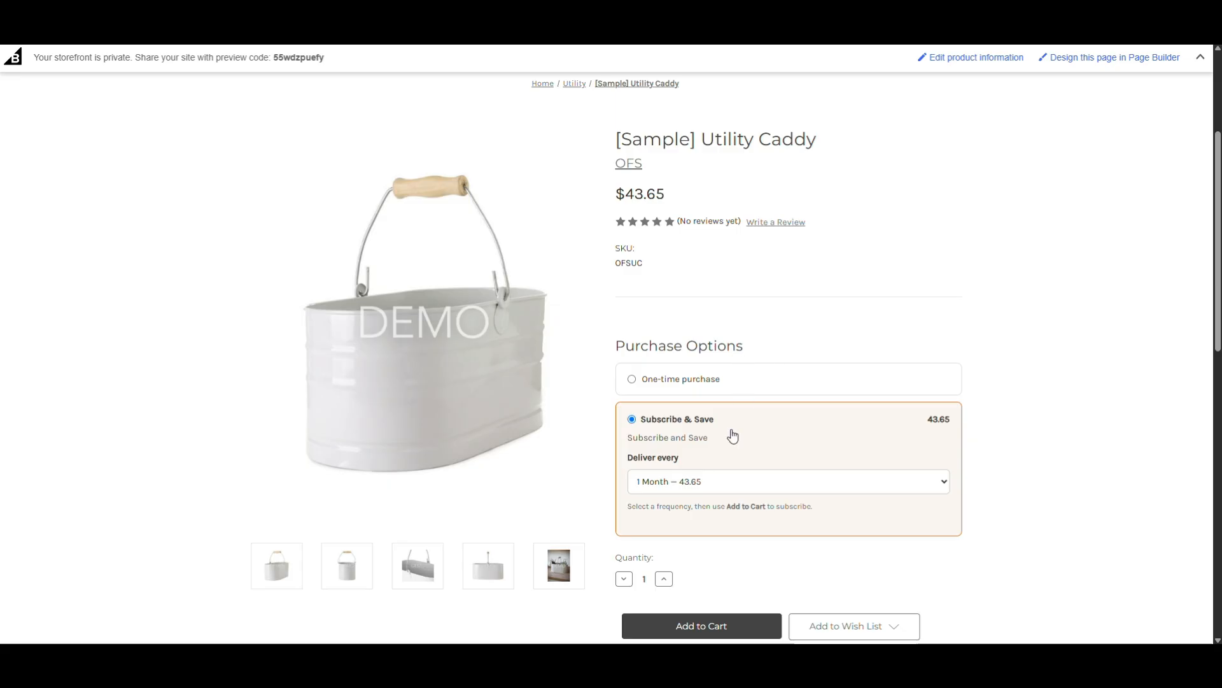
pyautogui.click(707, 482)
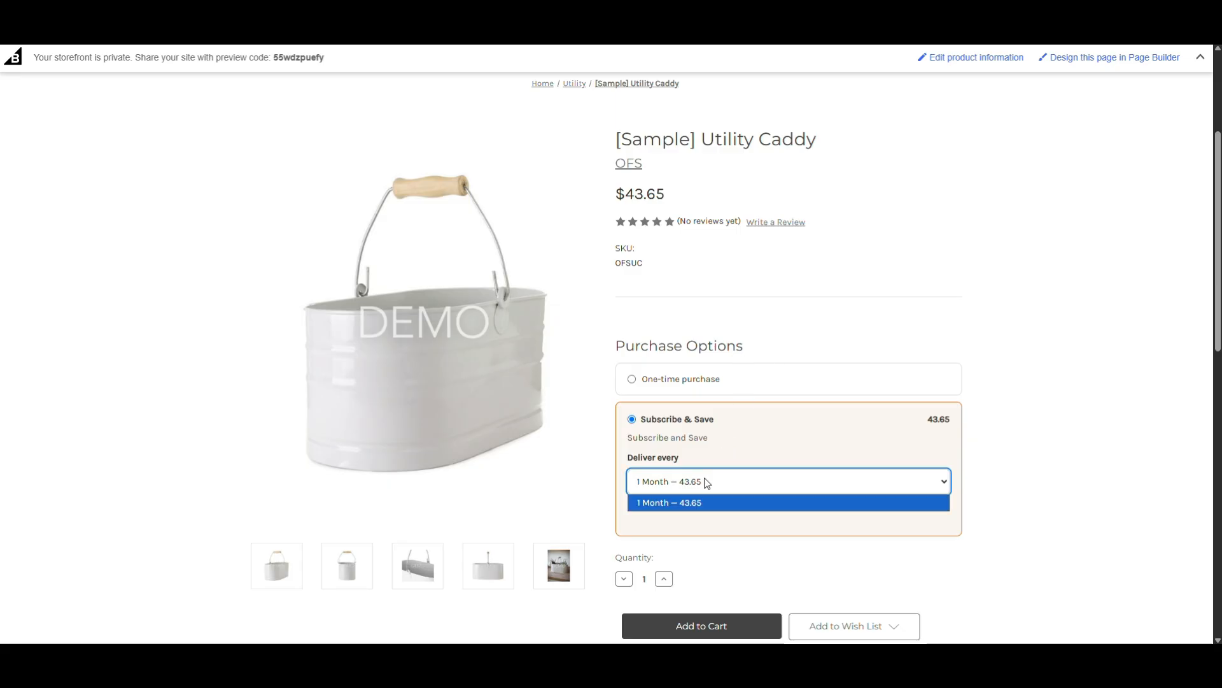
pyautogui.click(707, 482)
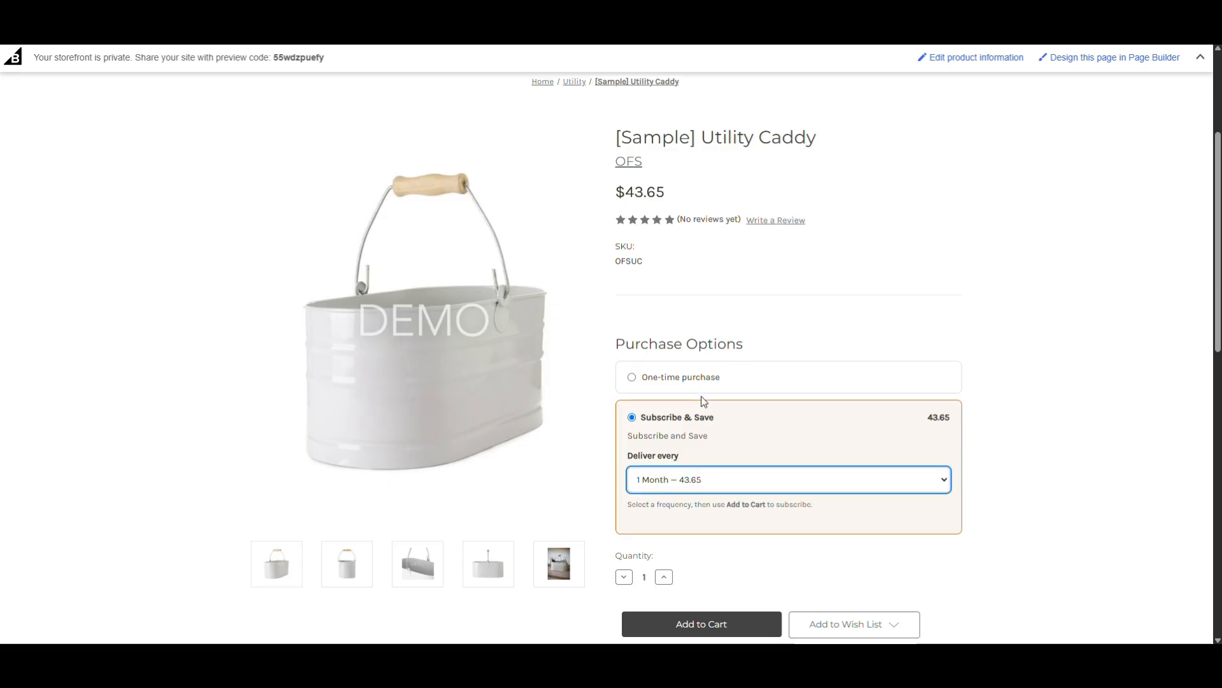
pyautogui.scroll(-2, 703, 401)
pyautogui.click(696, 514)
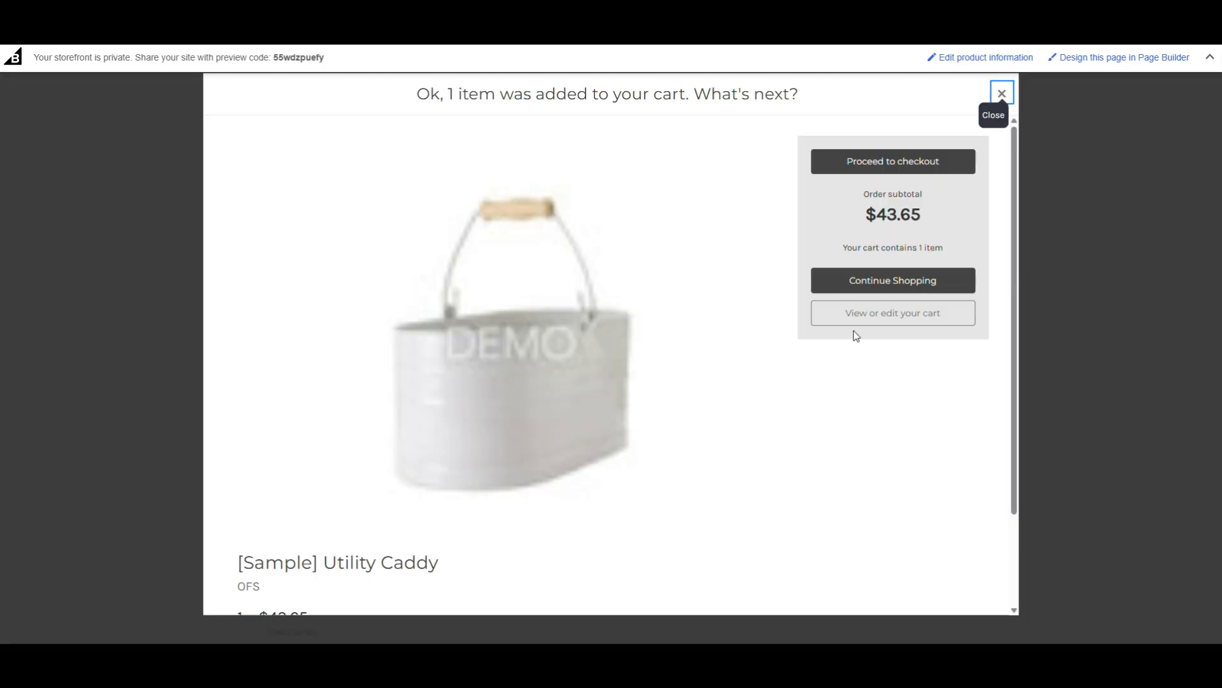
# Open the cart and check the Utility Caddy's purchase option and price.
pyautogui.click(872, 319)
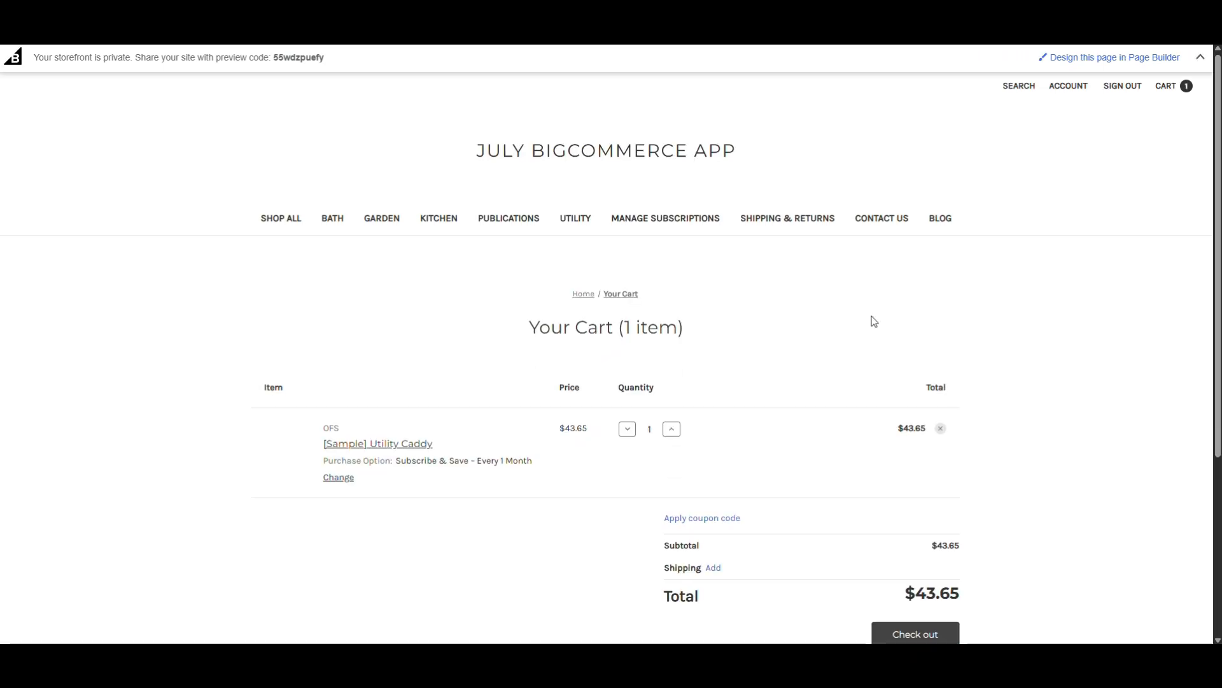
pyautogui.scroll(-2, 873, 322)
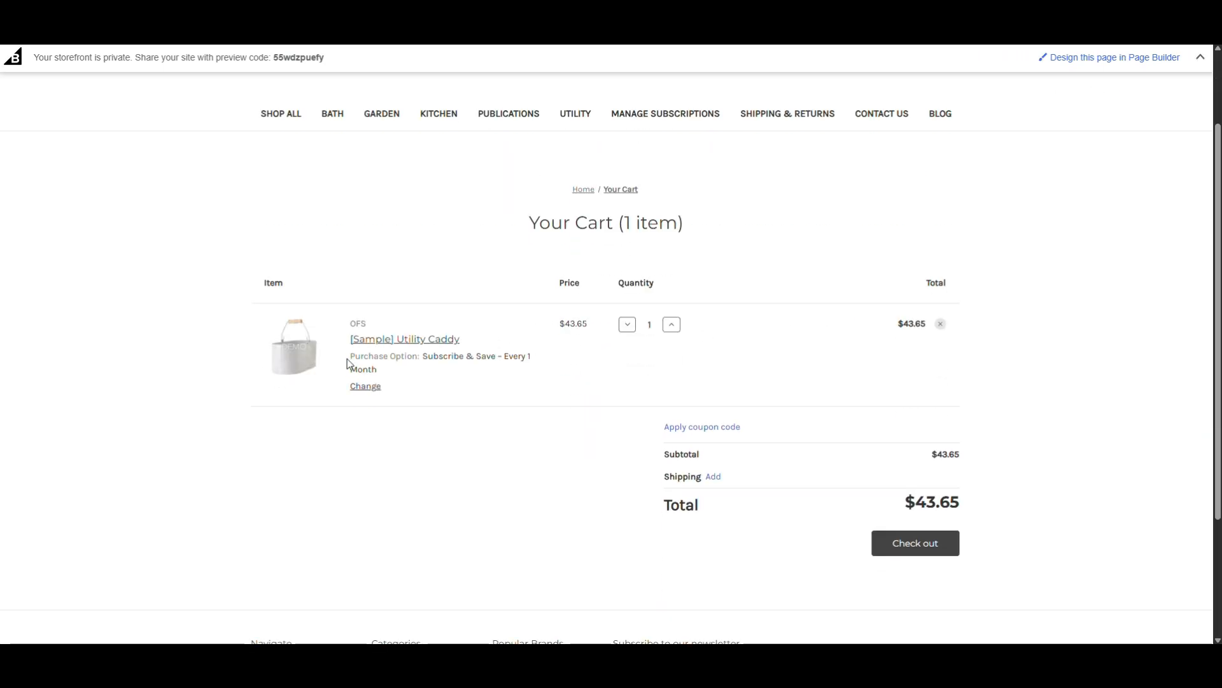
pyautogui.moveTo(420, 357); pyautogui.dragTo(380, 359)
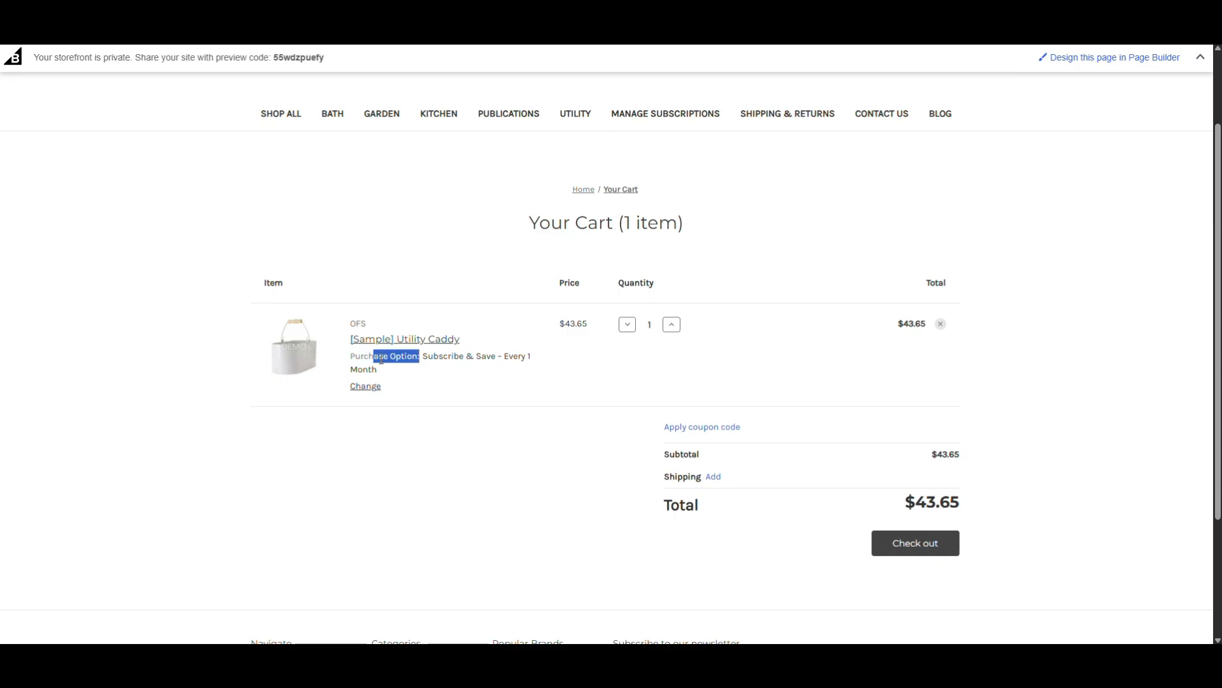
pyautogui.click(415, 362)
pyautogui.moveTo(557, 330); pyautogui.dragTo(589, 324)
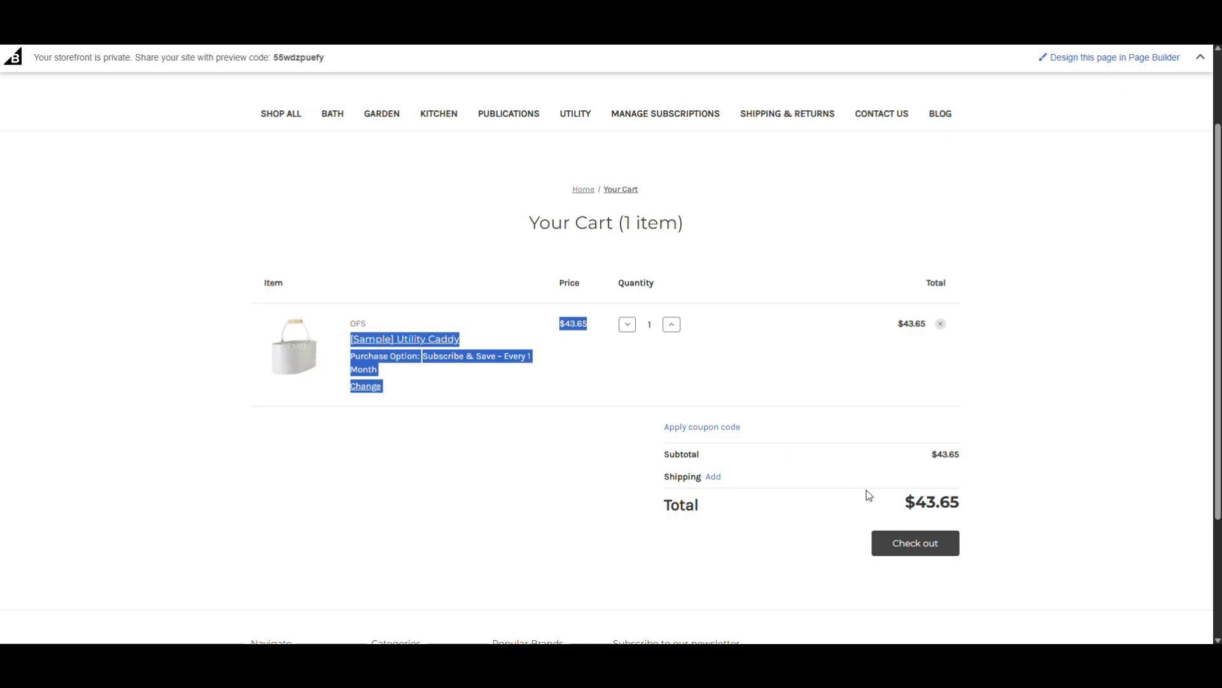
# Check out the cart, continue with Free Shipping and the saved address, and activate the credit card number field.
pyautogui.click(904, 545)
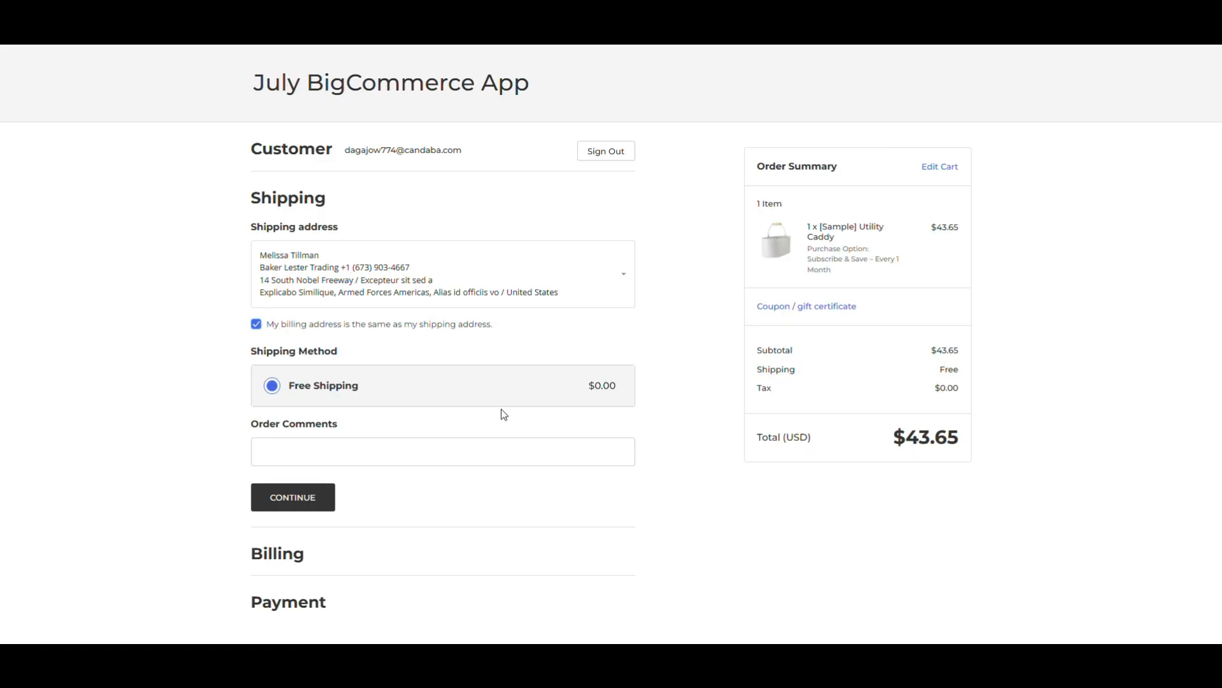
pyautogui.click(321, 498)
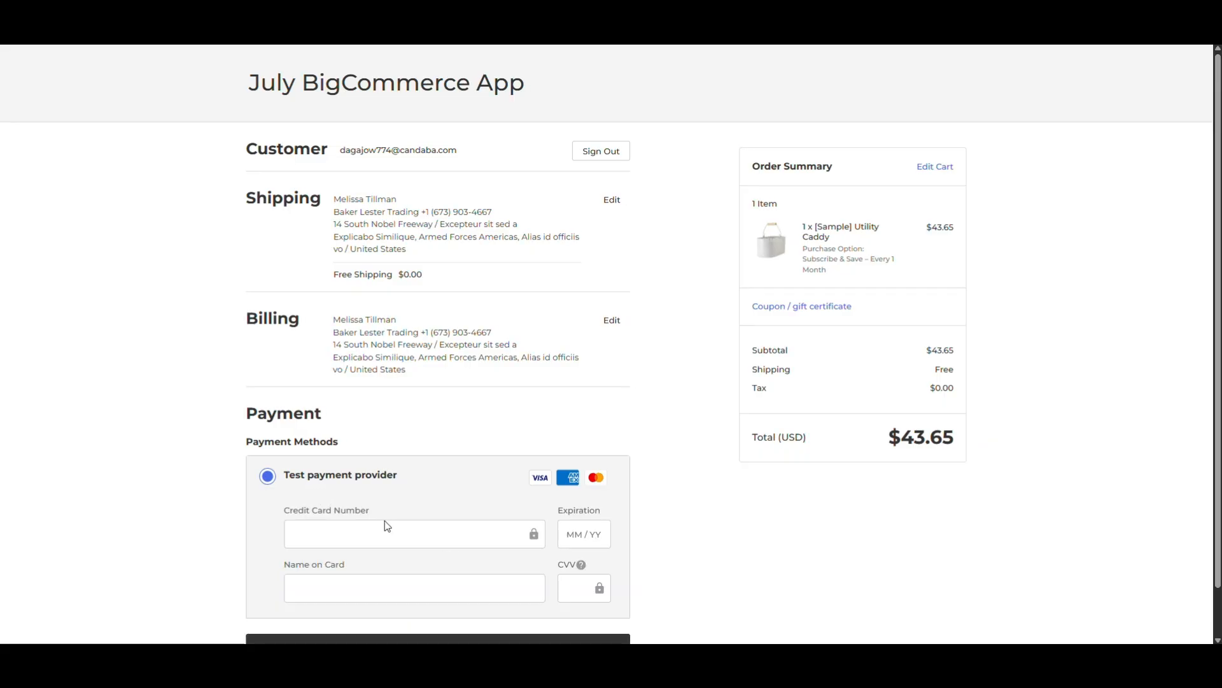
pyautogui.click(395, 527)
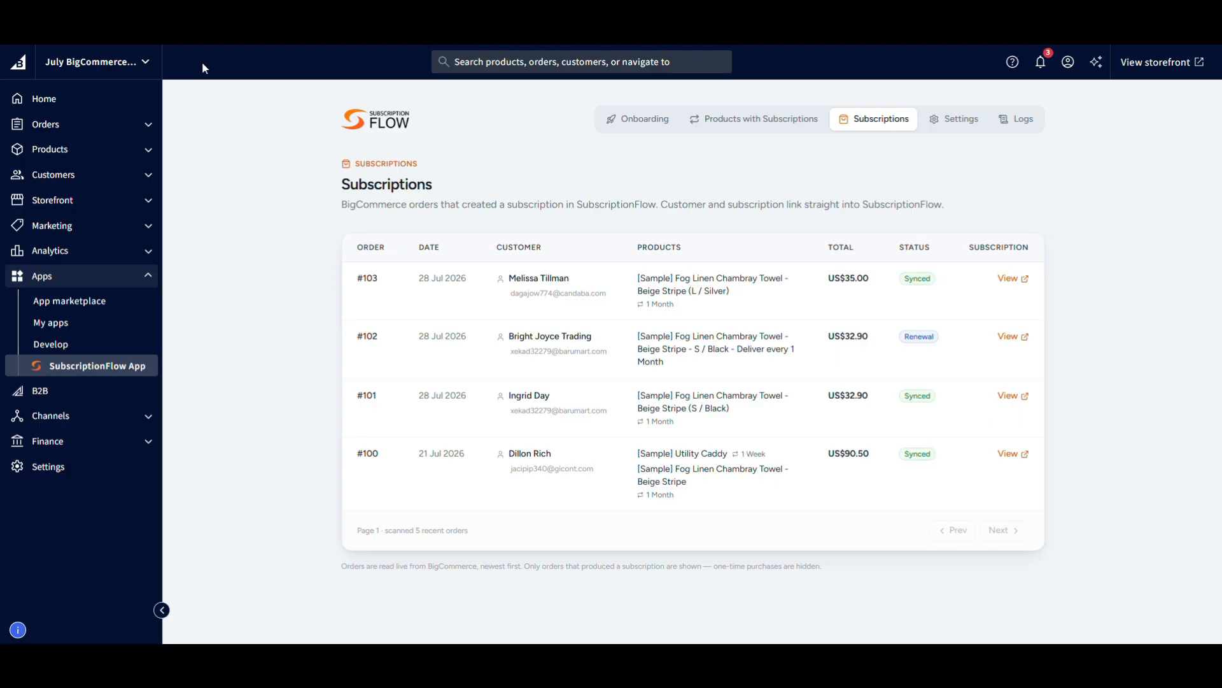
# Refresh the app's Subscriptions list, open the newest renewal's subscription in SubscriptionFlow, and examine its billing details, product and plan.
pyautogui.click(872, 131)
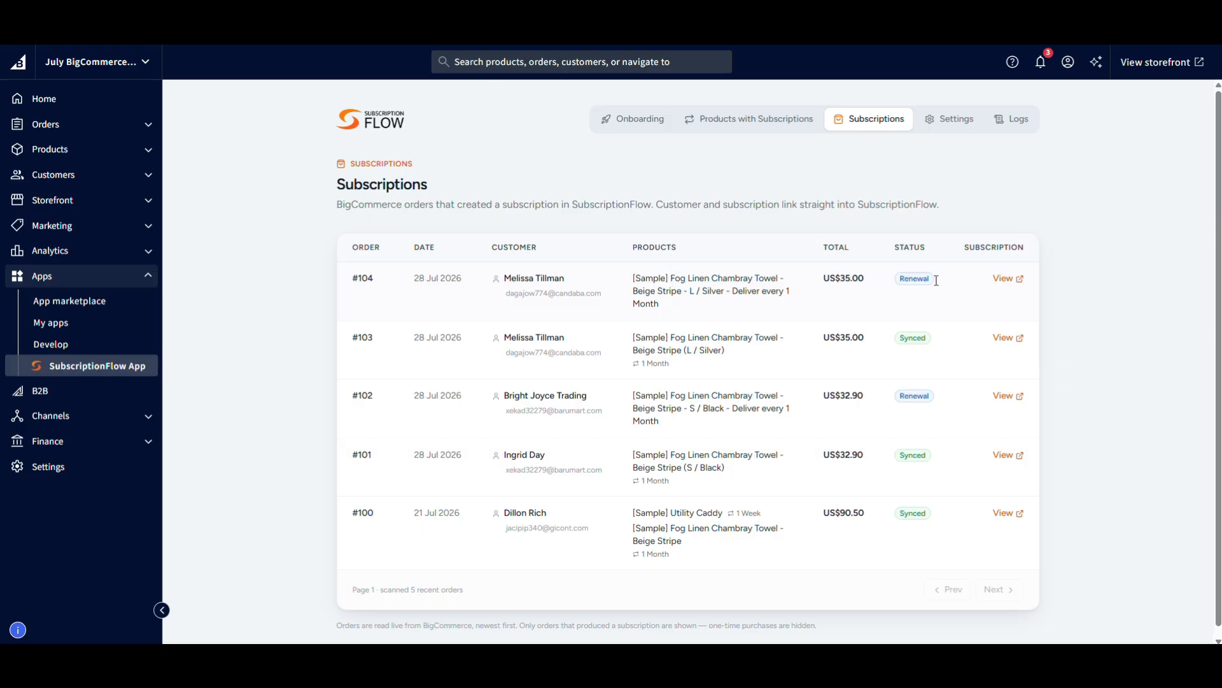
pyautogui.click(1009, 279)
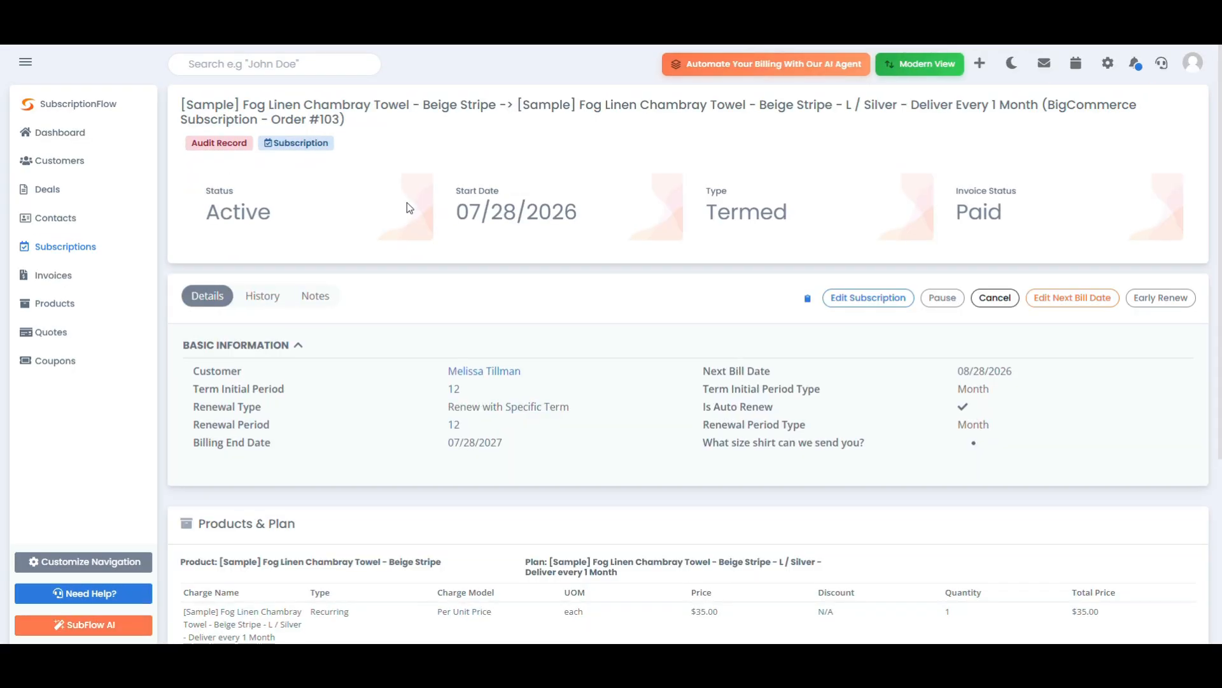
pyautogui.scroll(-2, 409, 207)
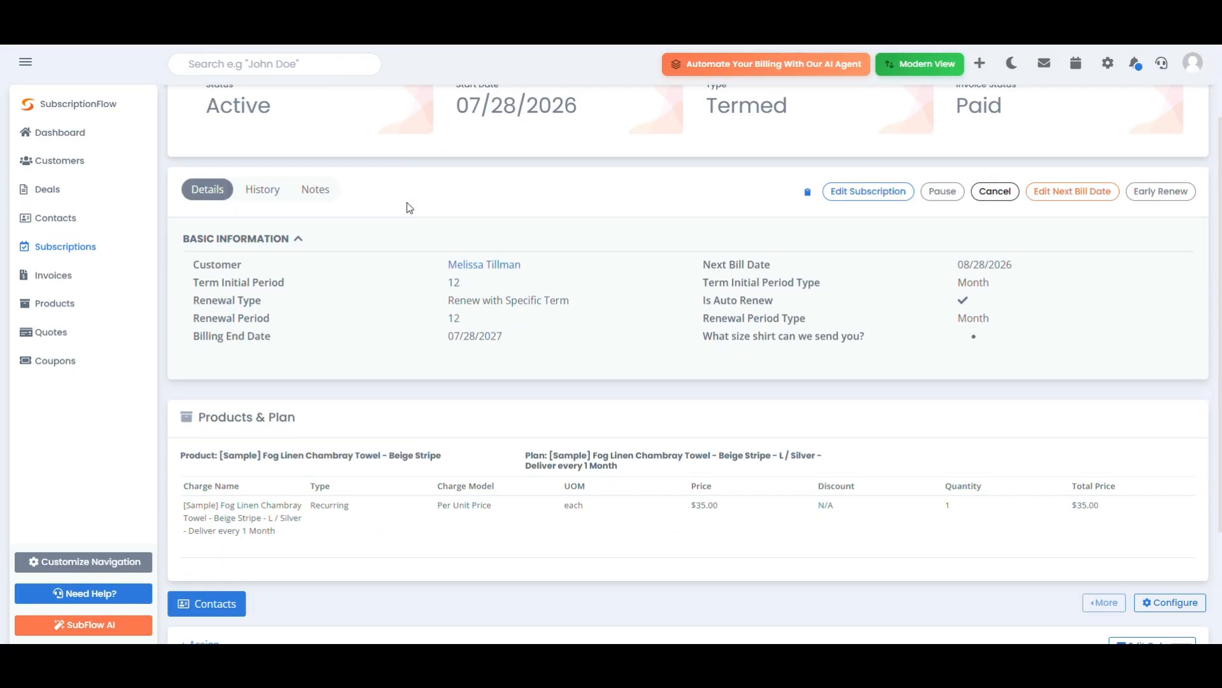
pyautogui.scroll(-2, 407, 203)
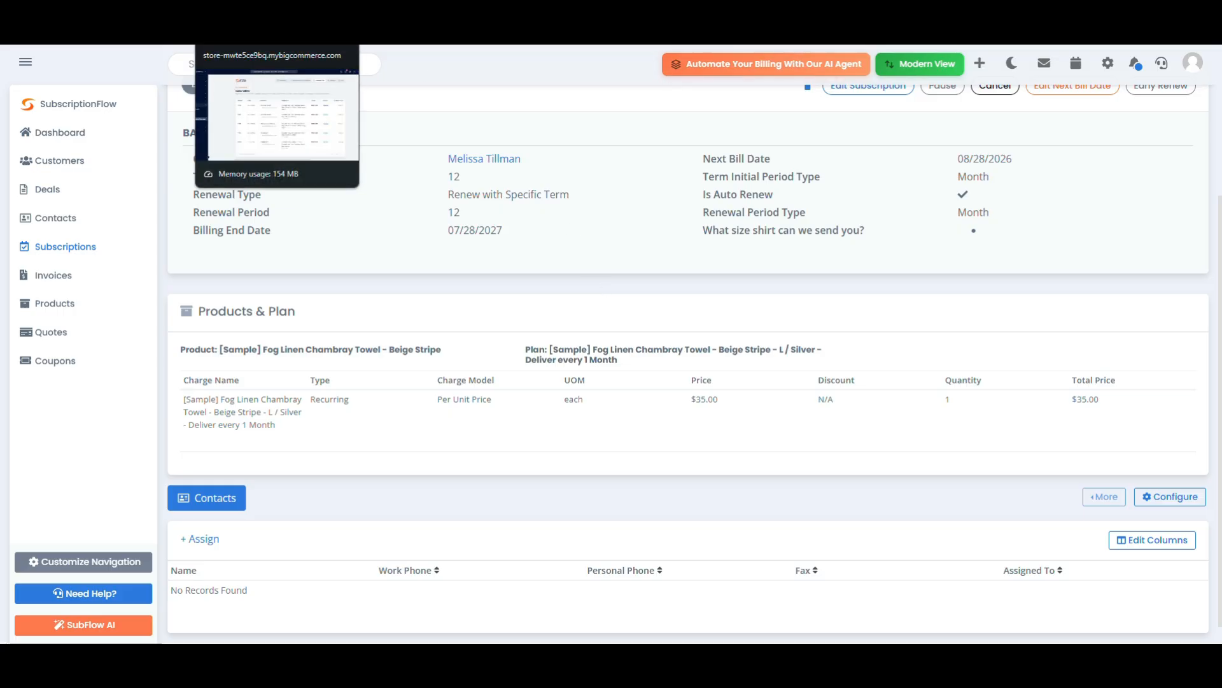
# Return from checkout to the storefront home page and open the Manage Subscriptions page.
pyautogui.click(255, 6)
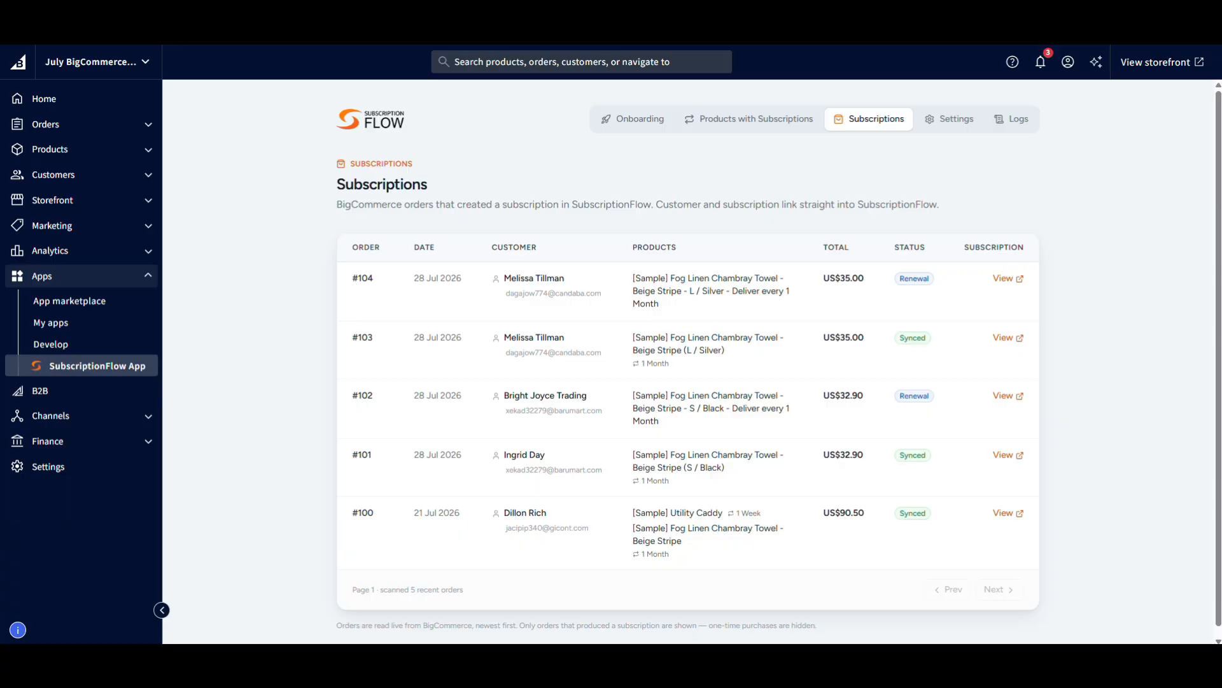
pyautogui.click(433, 7)
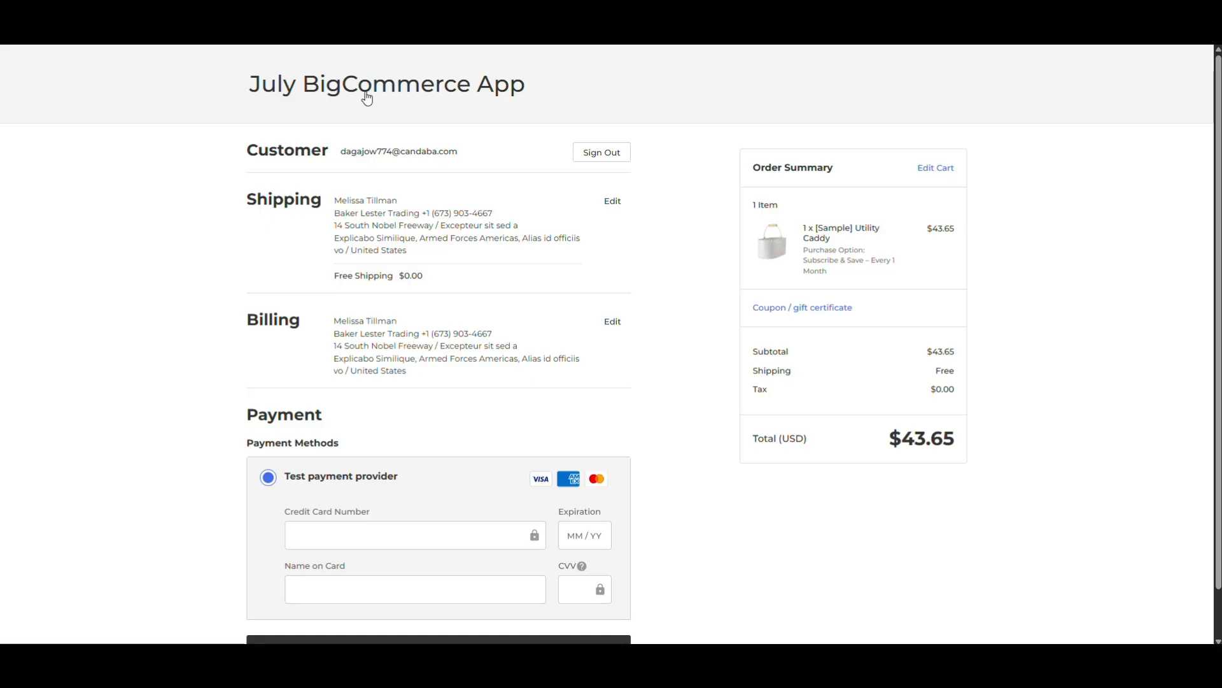
pyautogui.click(341, 94)
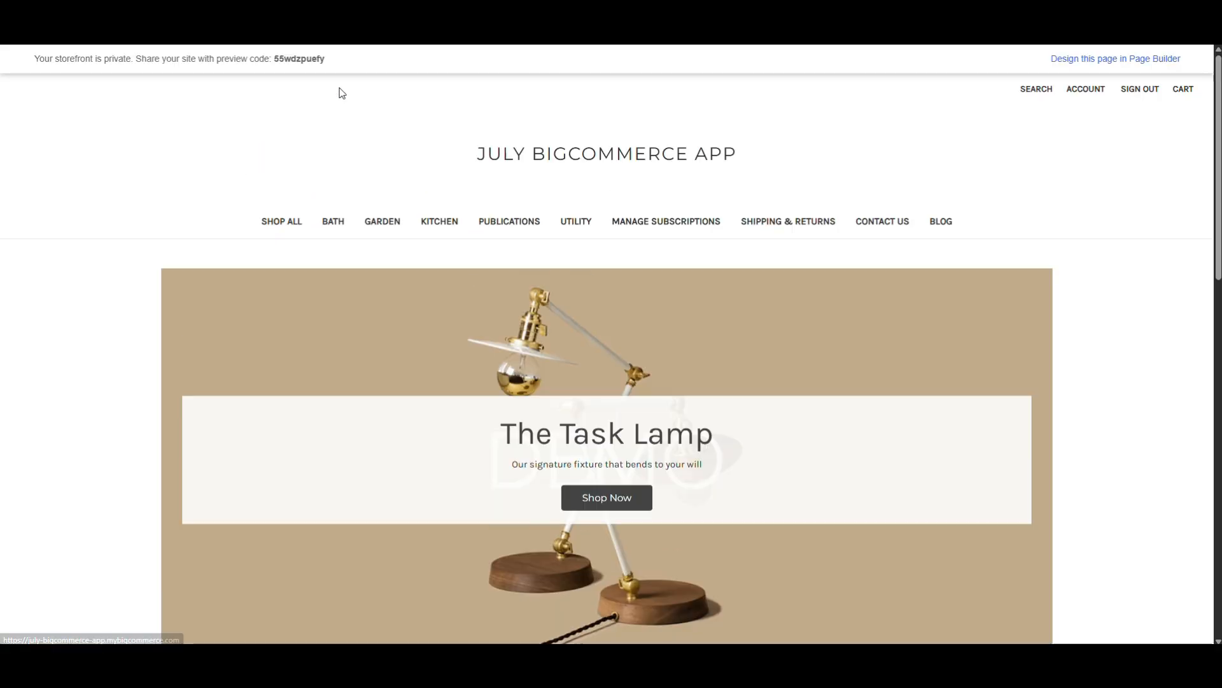
pyautogui.click(636, 226)
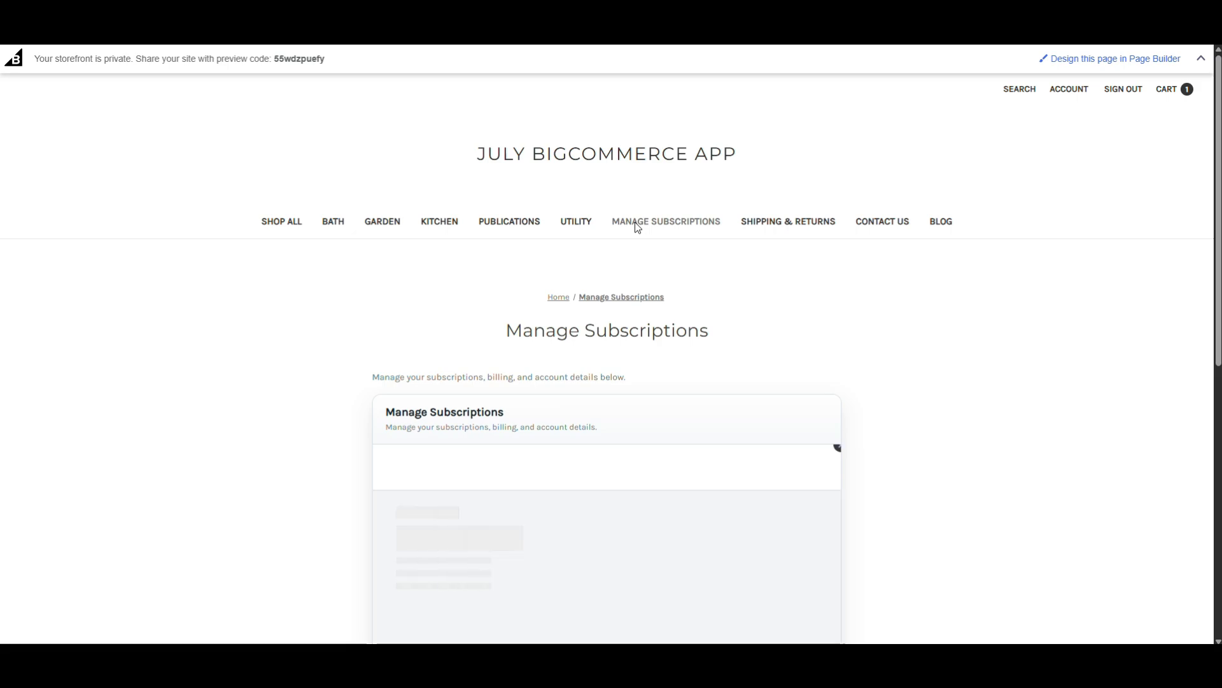
# Examine the current subscription in the customer portal, including its order summary, delivery frequency, next billing date, shipping address and available actions.
pyautogui.scroll(-2, 637, 227)
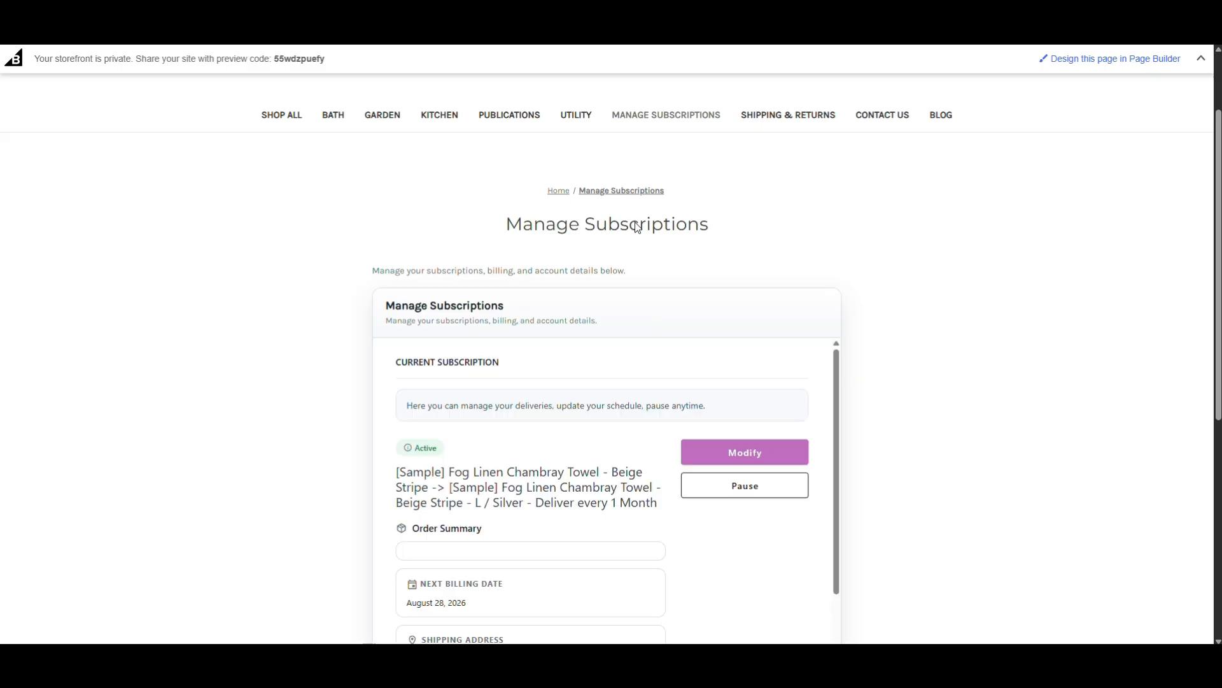
pyautogui.scroll(-2, 637, 227)
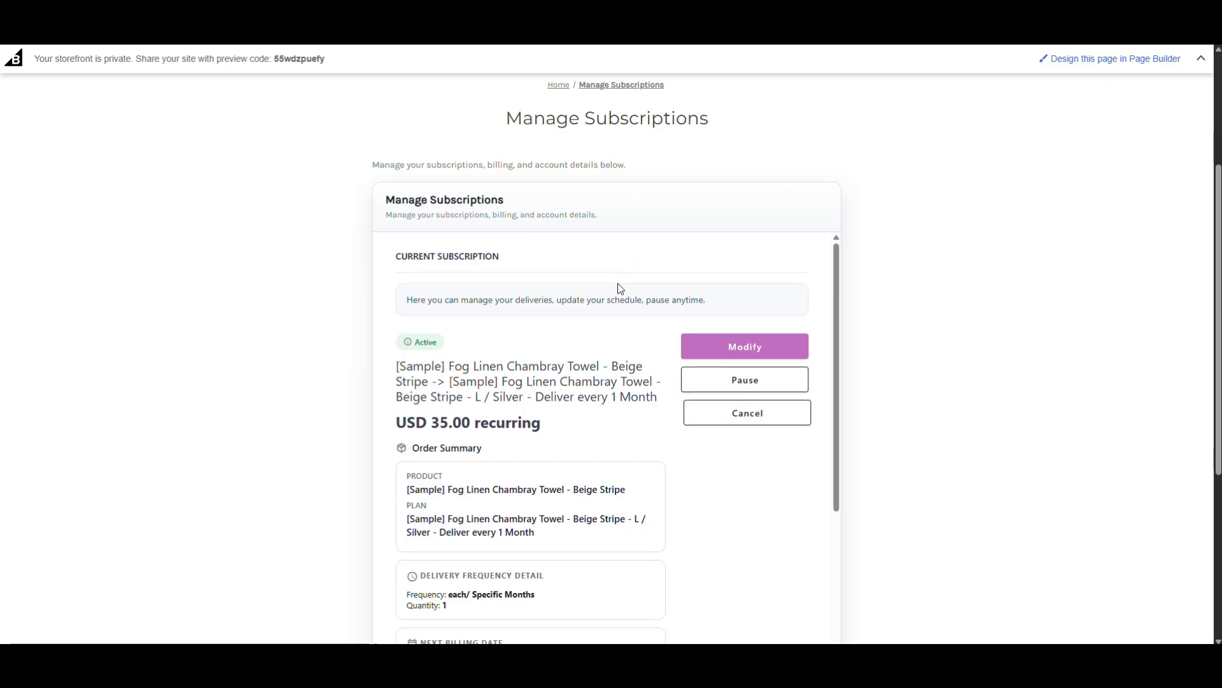
pyautogui.scroll(-2, 546, 339)
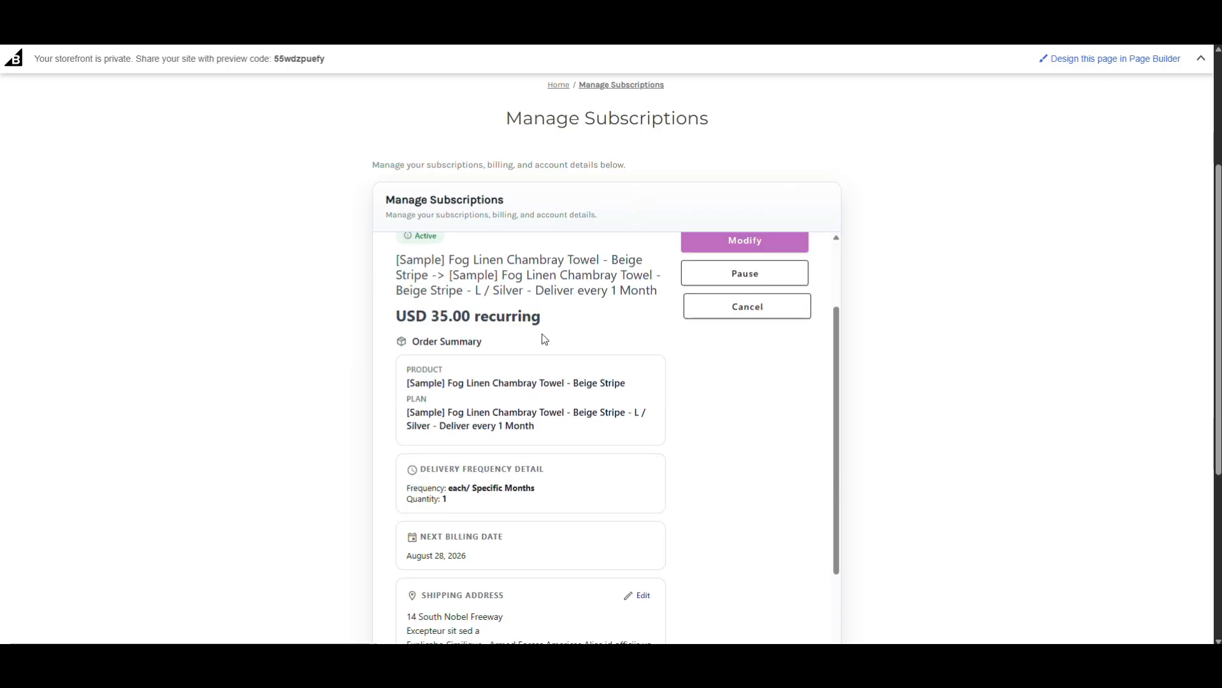
pyautogui.scroll(-3, 545, 339)
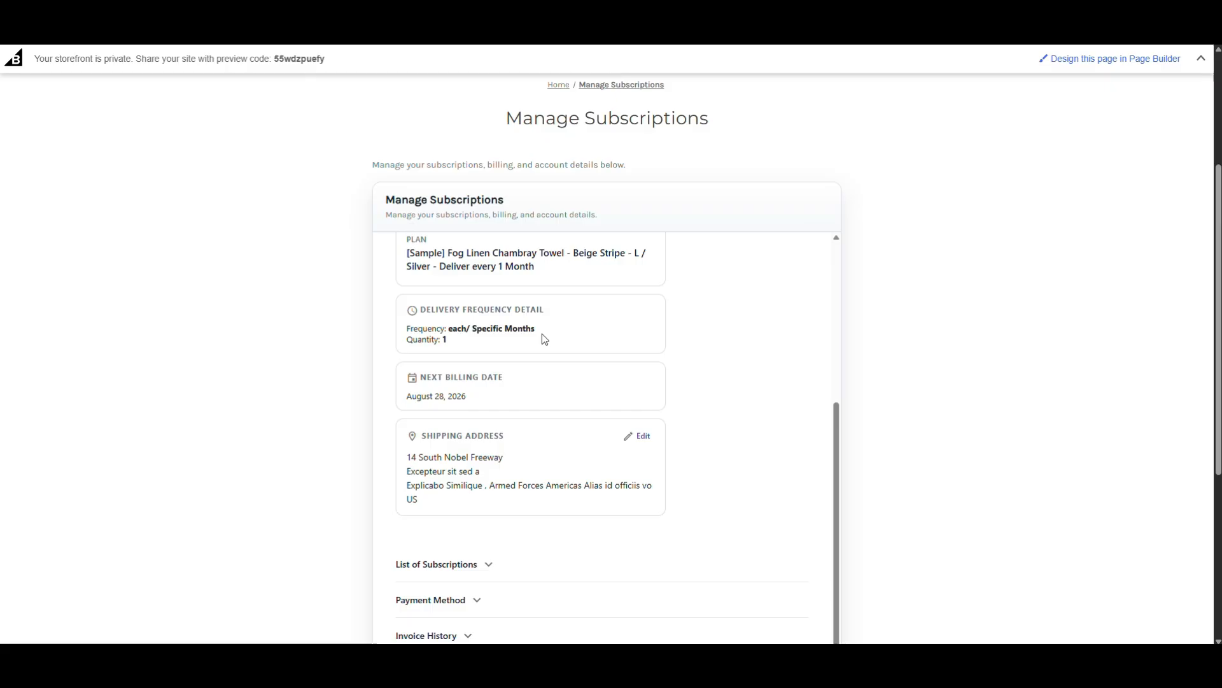
pyautogui.scroll(4, 542, 334)
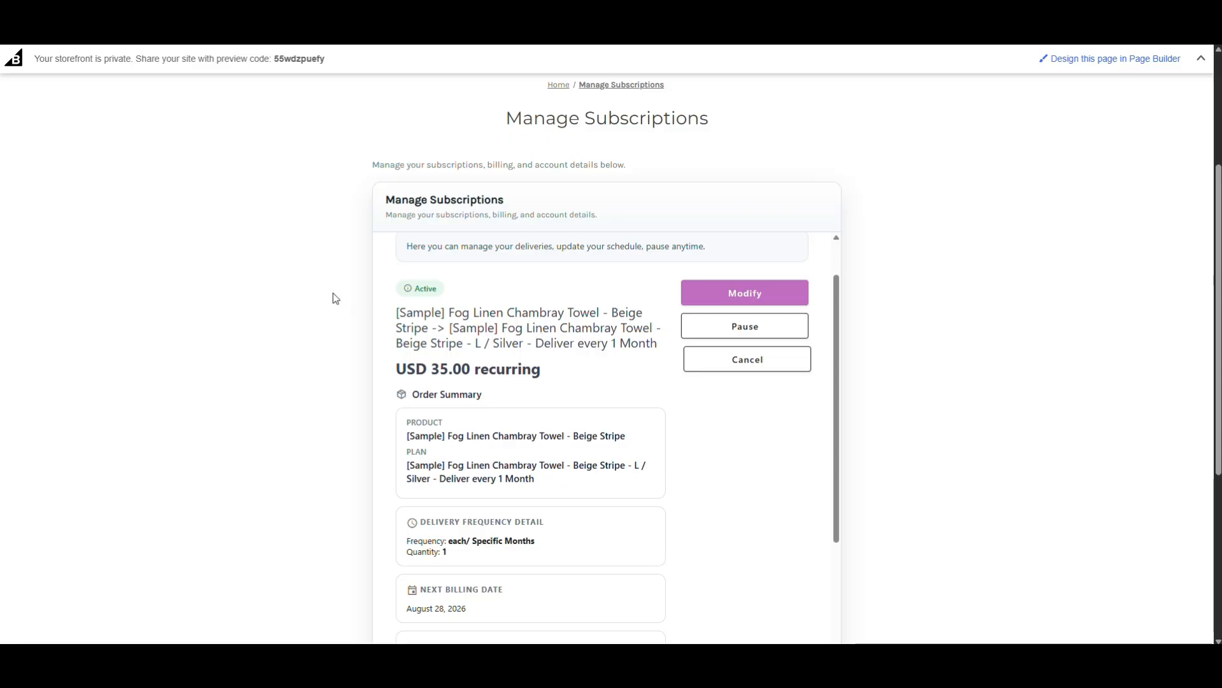
pyautogui.scroll(4, 334, 298)
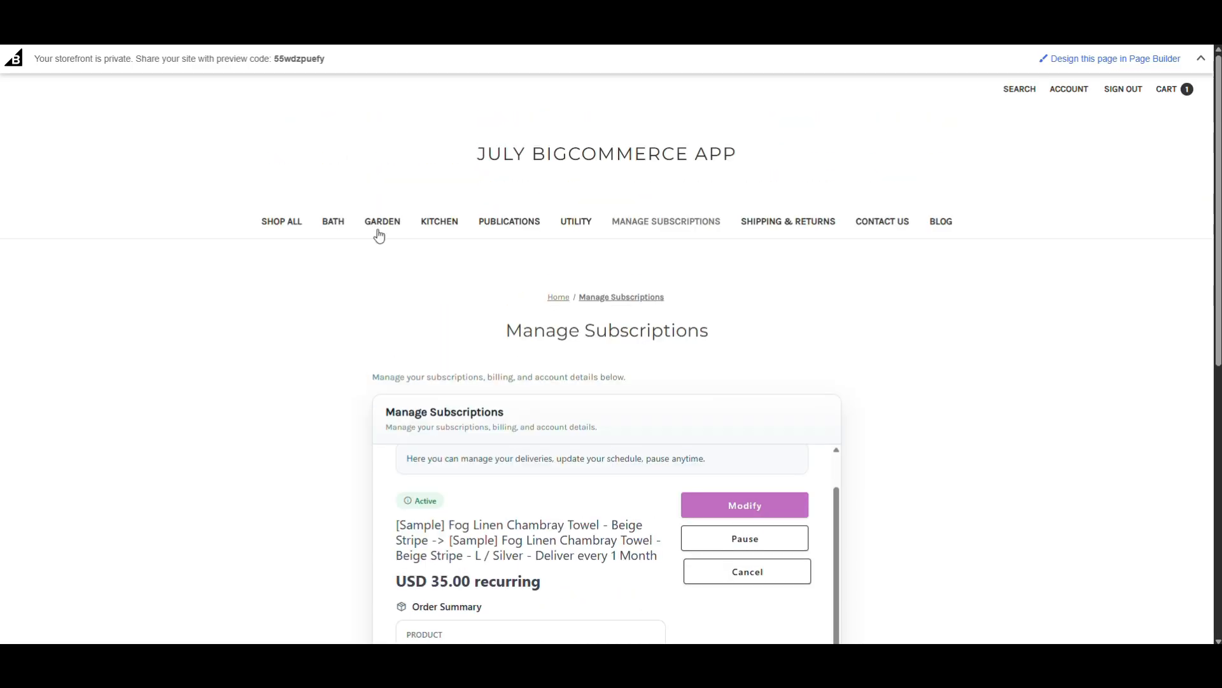